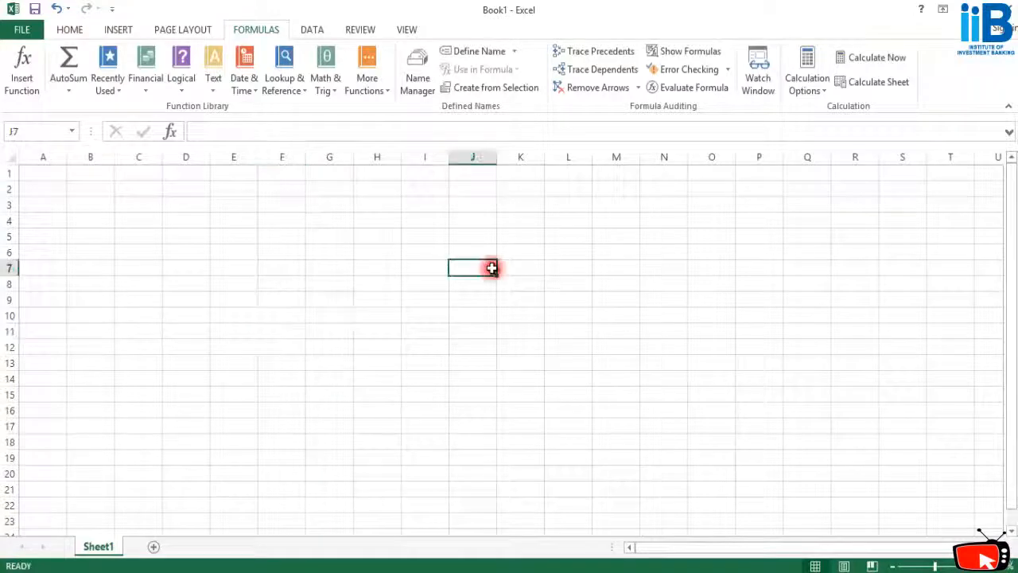
{"action": "left_click", "coordinate": [208, 254]}
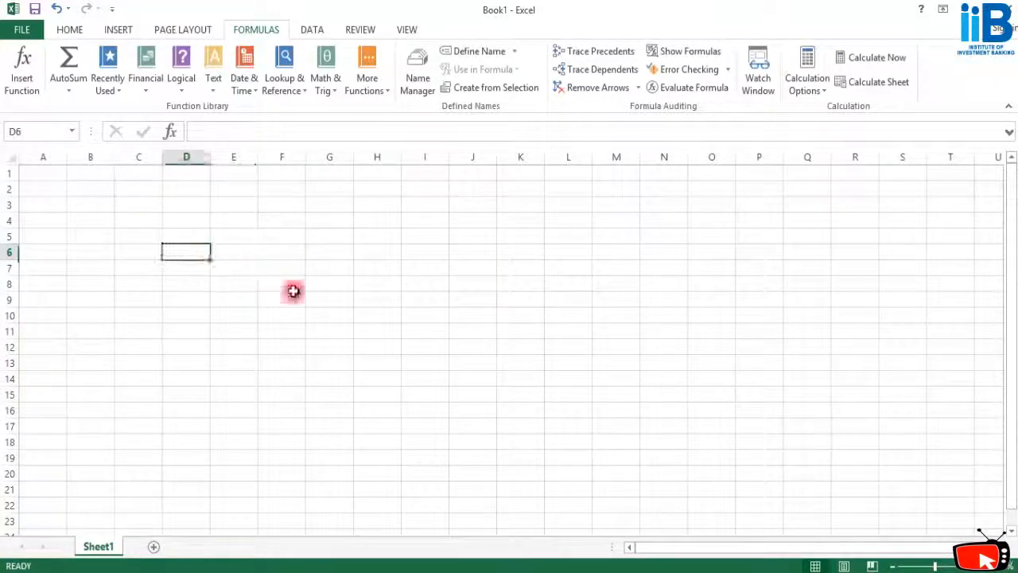
{"action": "left_click", "coordinate": [296, 296]}
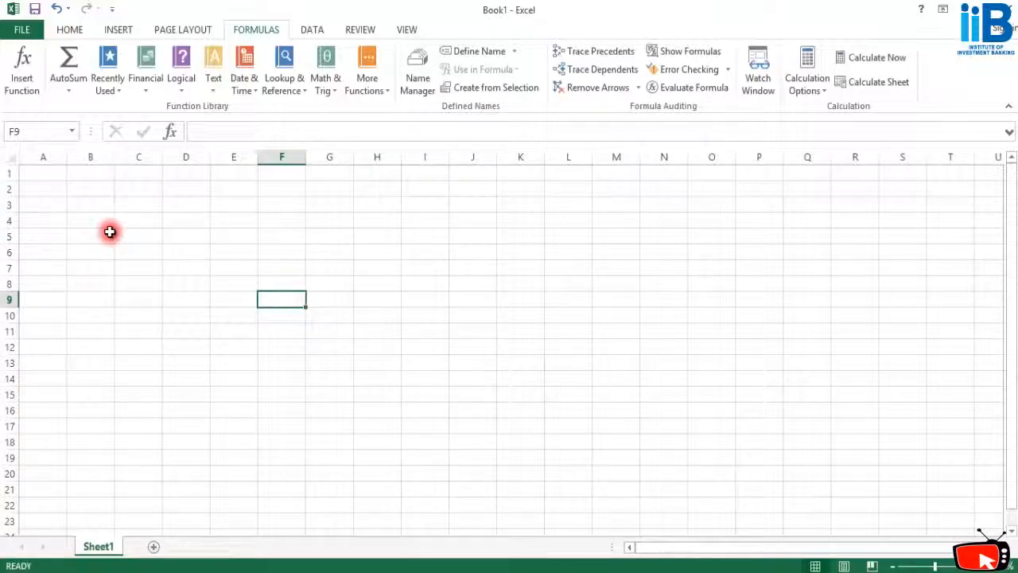
{"action": "left_click", "coordinate": [42, 179]}
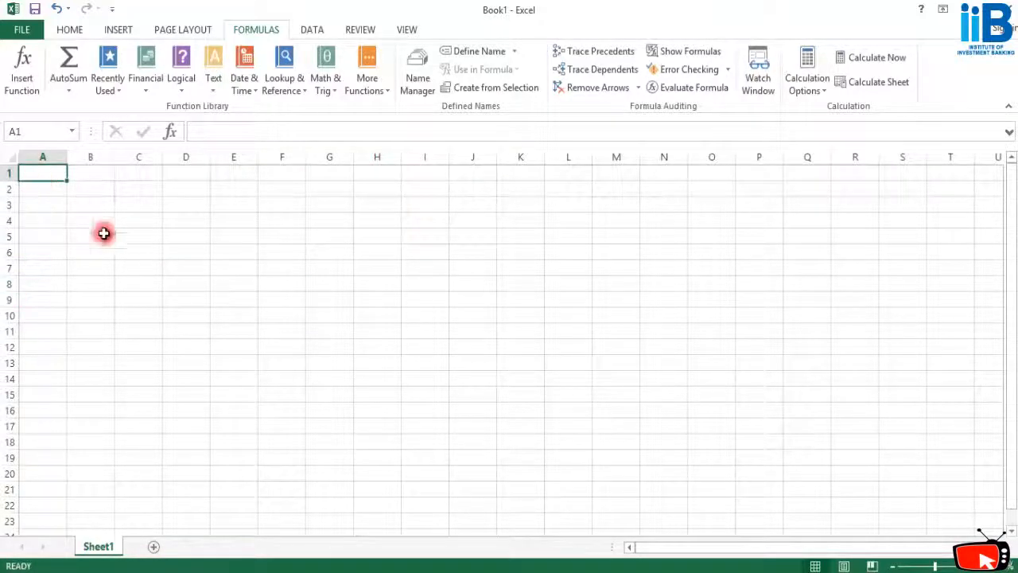
{"action": "left_click", "coordinate": [186, 232]}
- Enter the headings "Price" in A1 and "Price after Taxrate" in B1, and fit column B to its text
{"action": "left_click", "coordinate": [32, 177]}
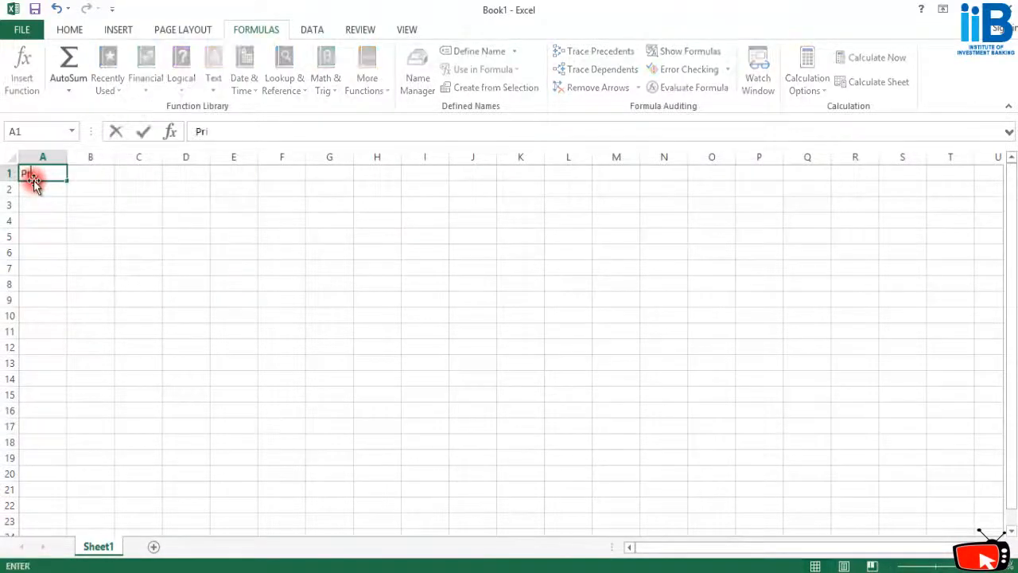
{"action": "type", "text": "Price"}
{"action": "left_click", "coordinate": [82, 173]}
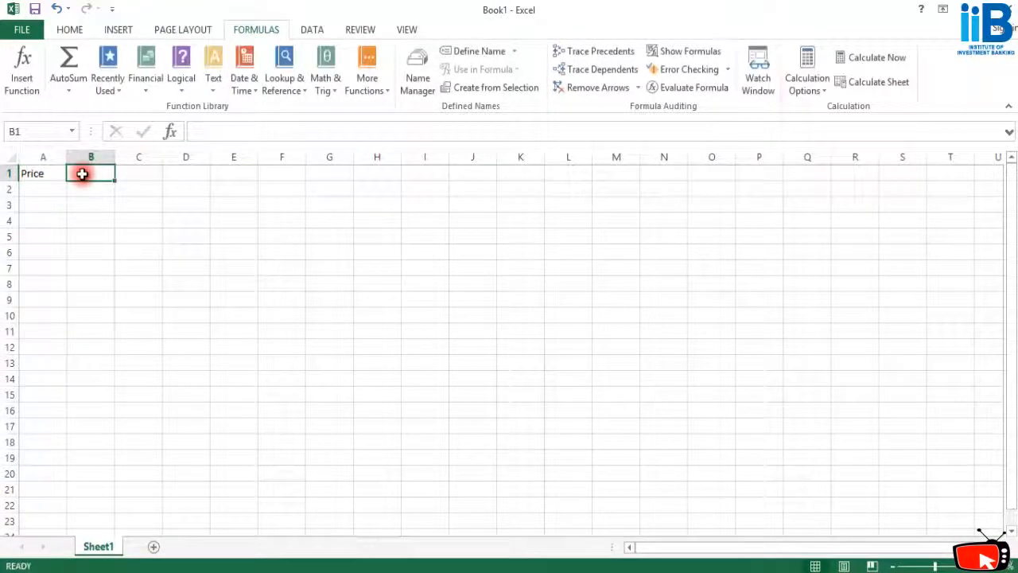
{"action": "type", "text": "Price after Taxrate"}
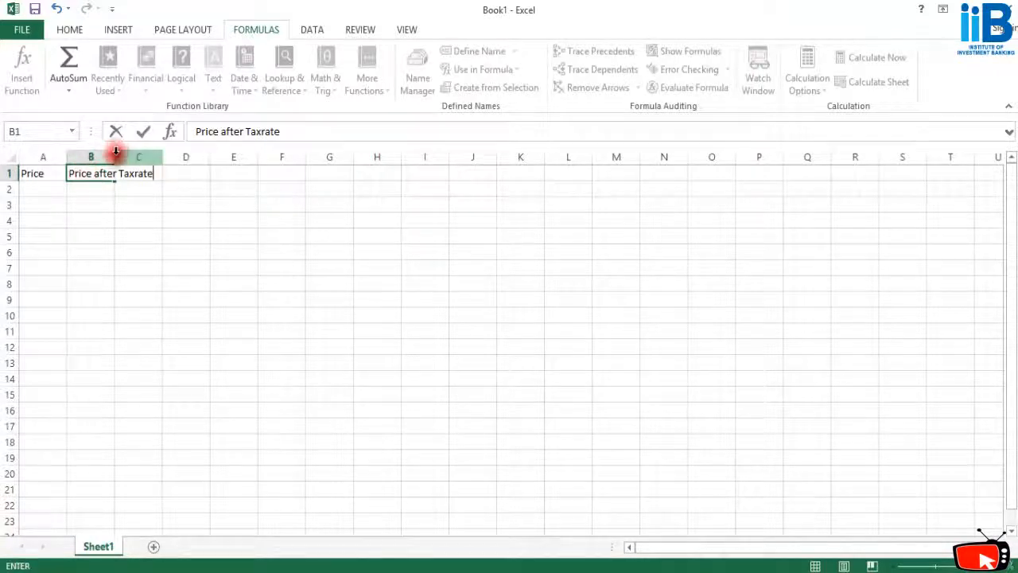
{"action": "double_click", "coordinate": [114, 157]}
{"action": "left_click", "coordinate": [114, 160]}
{"action": "left_click", "coordinate": [43, 174]}
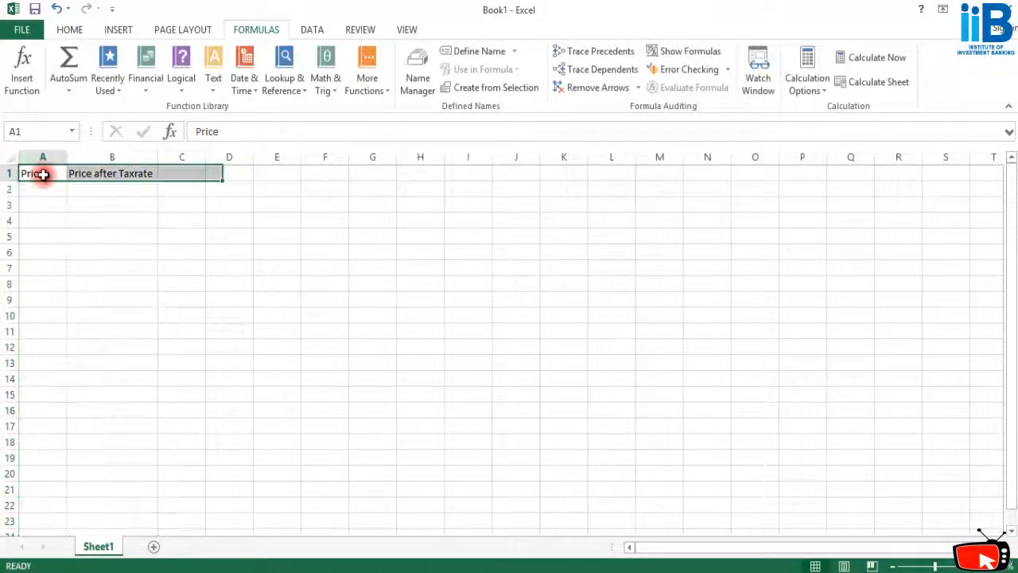
- Apply all borders to the table range A1:B14
{"action": "left_click_drag", "start_coordinate": [43, 174], "coordinate": [111, 378]}
{"action": "left_click", "coordinate": [69, 29]}
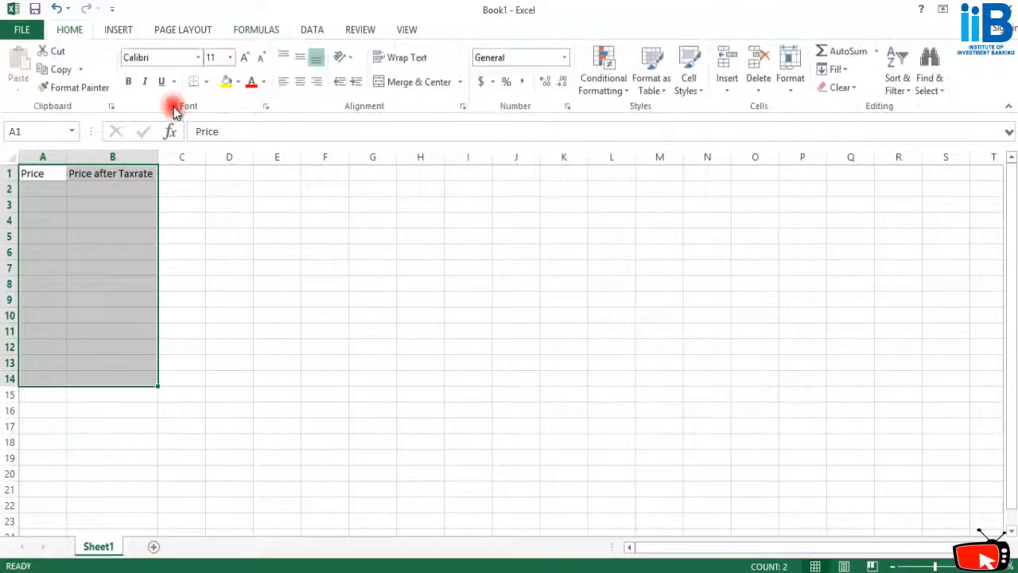
{"action": "left_click", "coordinate": [205, 82]}
{"action": "left_click", "coordinate": [223, 218]}
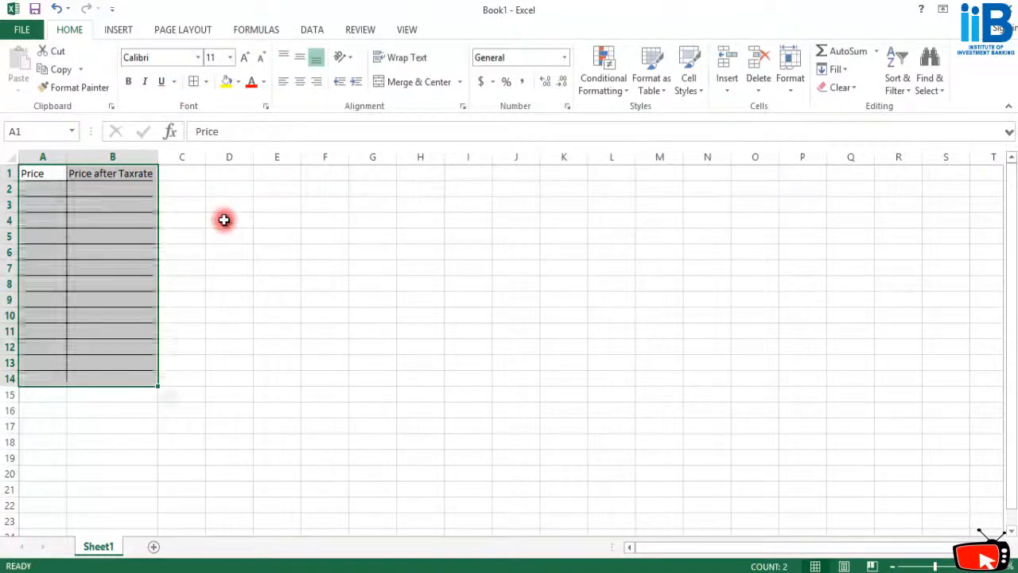
- Fill the header cells A1:B1 with a gray theme color
{"action": "left_click", "coordinate": [33, 173]}
{"action": "left_click_drag", "start_coordinate": [33, 172], "coordinate": [111, 172]}
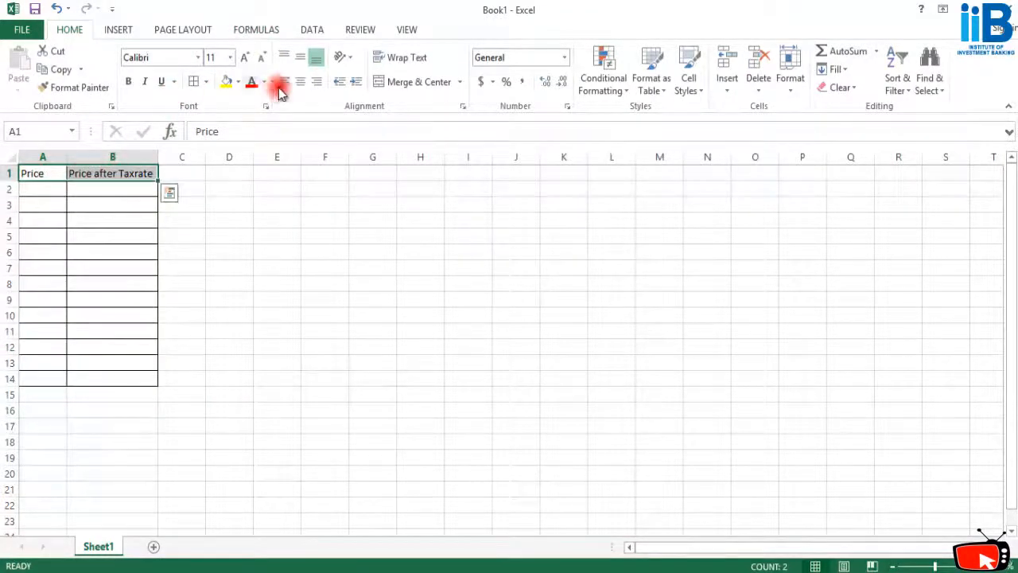
{"action": "left_click", "coordinate": [237, 81]}
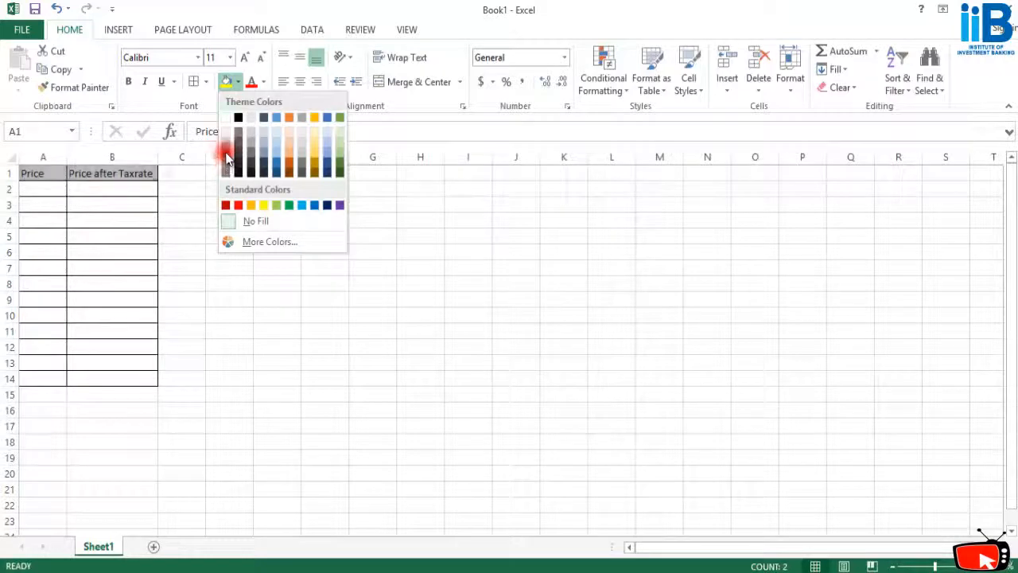
{"action": "left_click", "coordinate": [226, 156]}
- Enter the prices 10, 20, 40, 60, 100, 200, 400 and 1500 down the Price column in A2:A9
{"action": "left_click", "coordinate": [43, 194]}
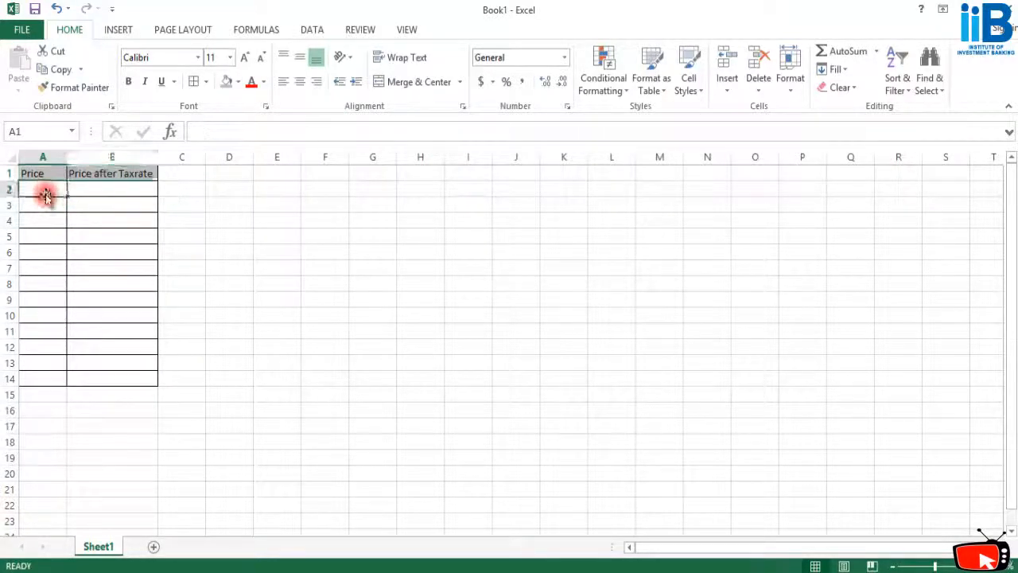
{"action": "type", "text": "10"}
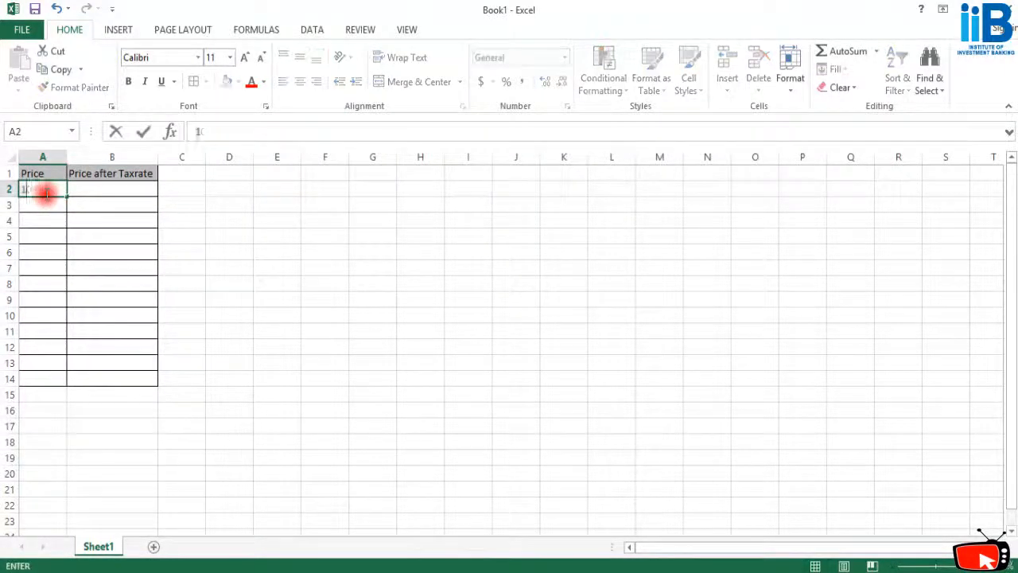
{"action": "key", "text": "Return"}
{"action": "type", "text": "20"}
{"action": "key", "text": "Return"}
{"action": "type", "text": "3"}
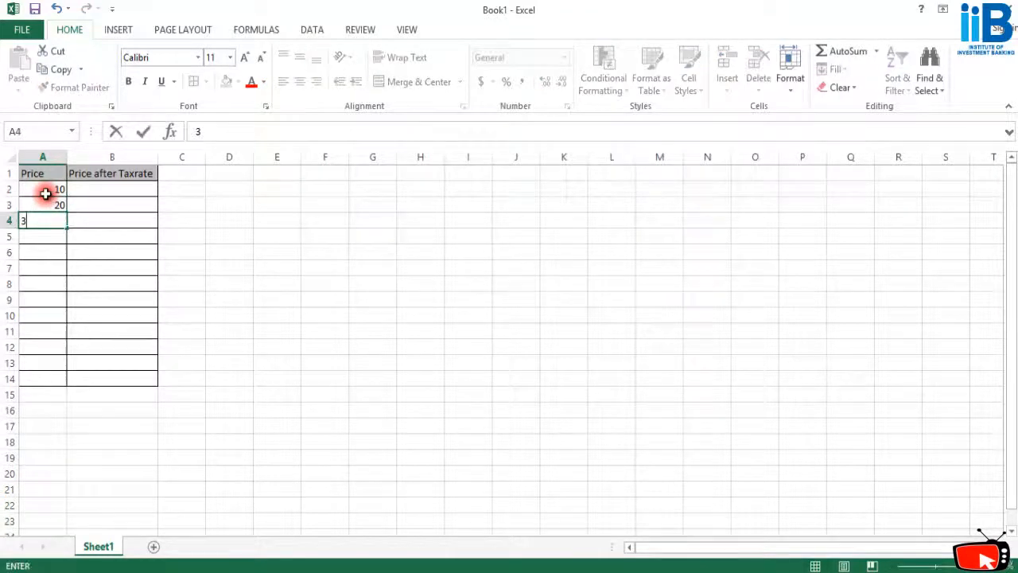
{"action": "type", "text": "0"}
{"action": "key", "text": "Return"}
{"action": "type", "text": "60"}
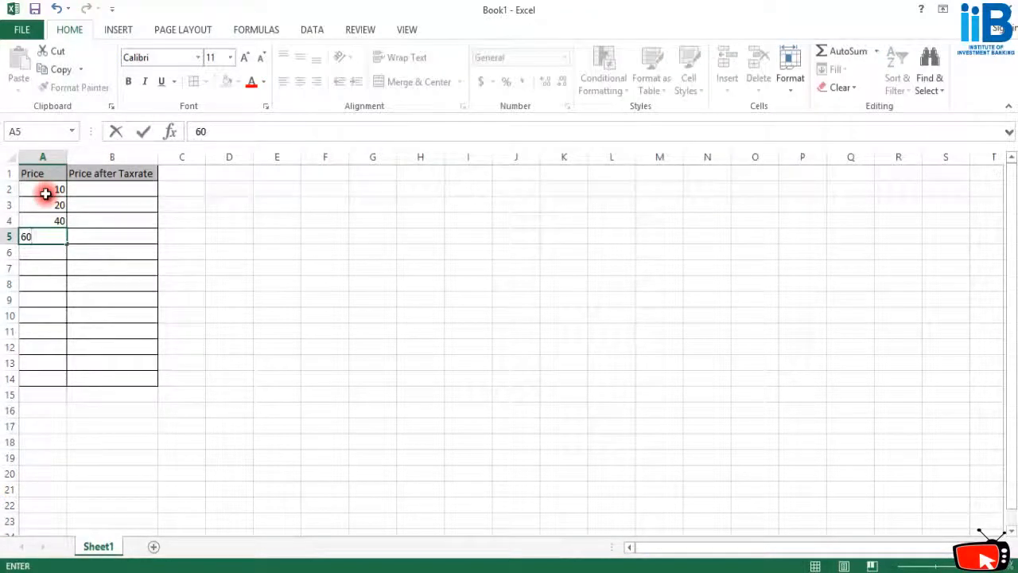
{"action": "key", "text": "Return"}
{"action": "type", "text": "100"}
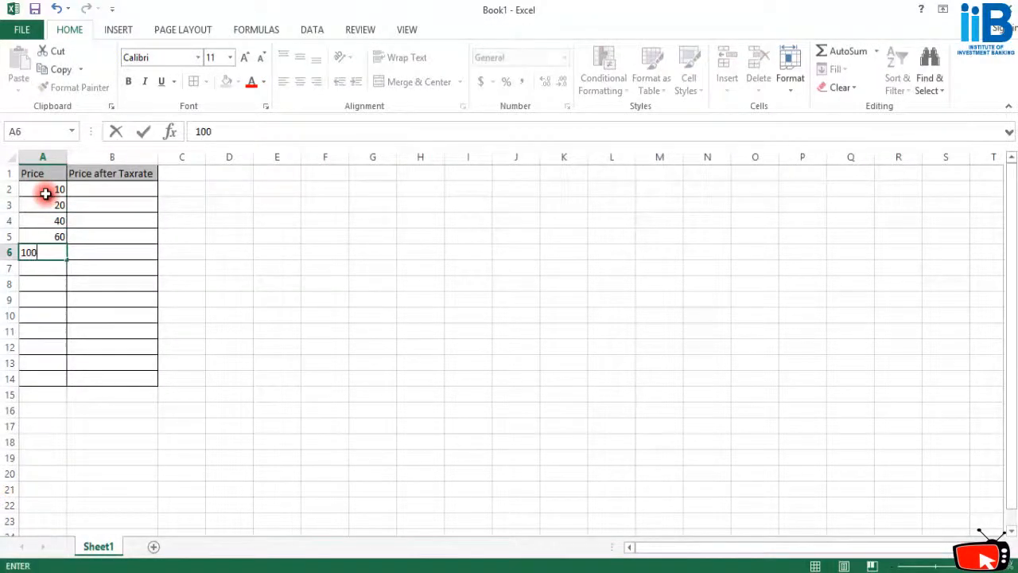
{"action": "key", "text": "Return"}
{"action": "type", "text": "200"}
{"action": "key", "text": "Return"}
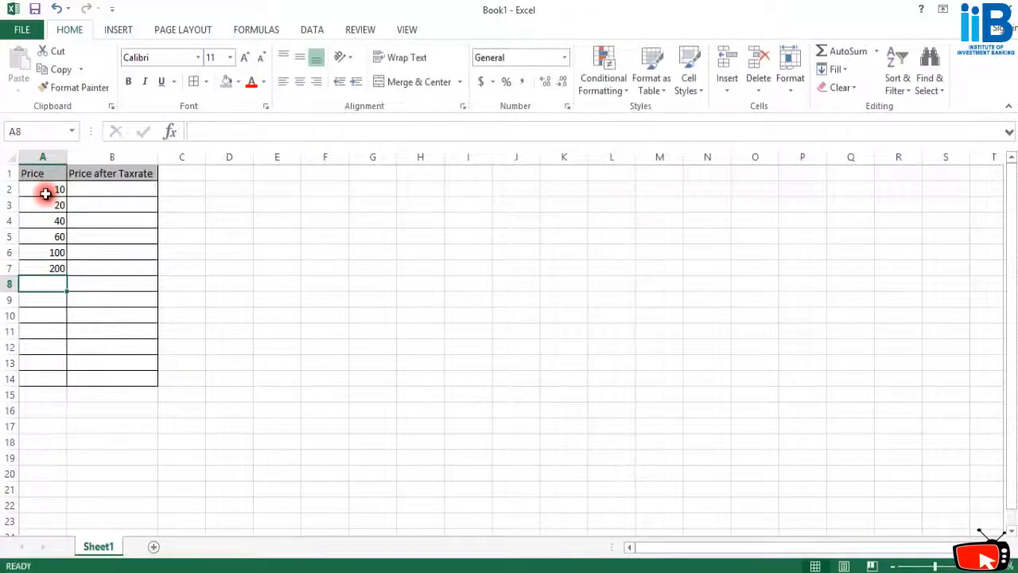
{"action": "type", "text": "400"}
{"action": "key", "text": "Return"}
{"action": "type", "text": "1500"}
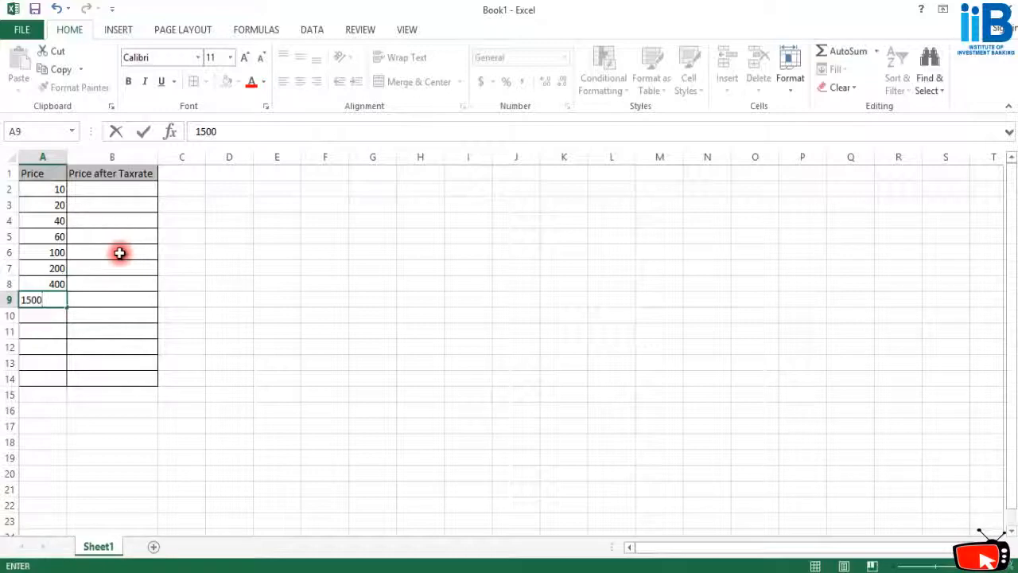
{"action": "left_click", "coordinate": [119, 253]}
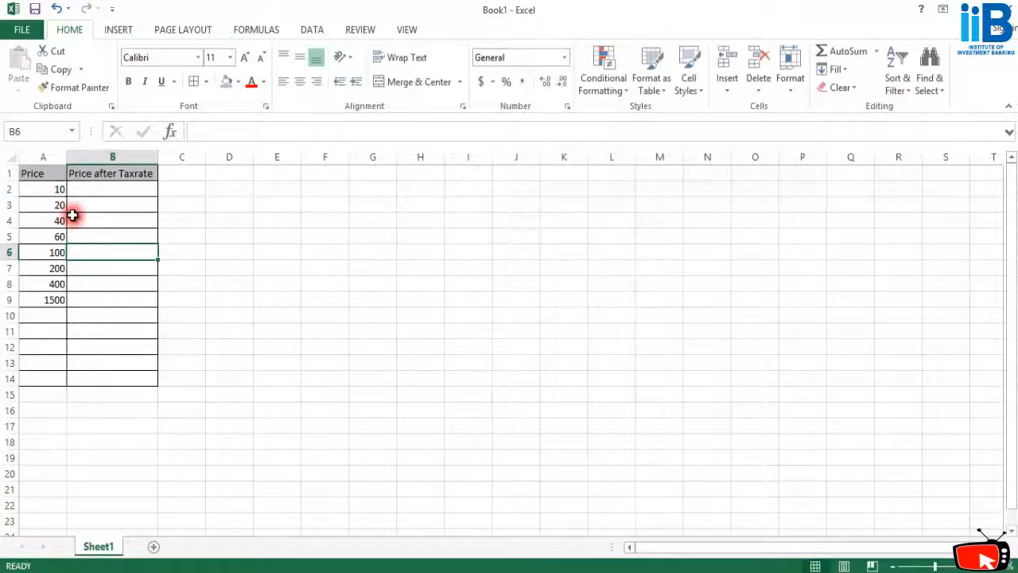
{"action": "left_click", "coordinate": [113, 226]}
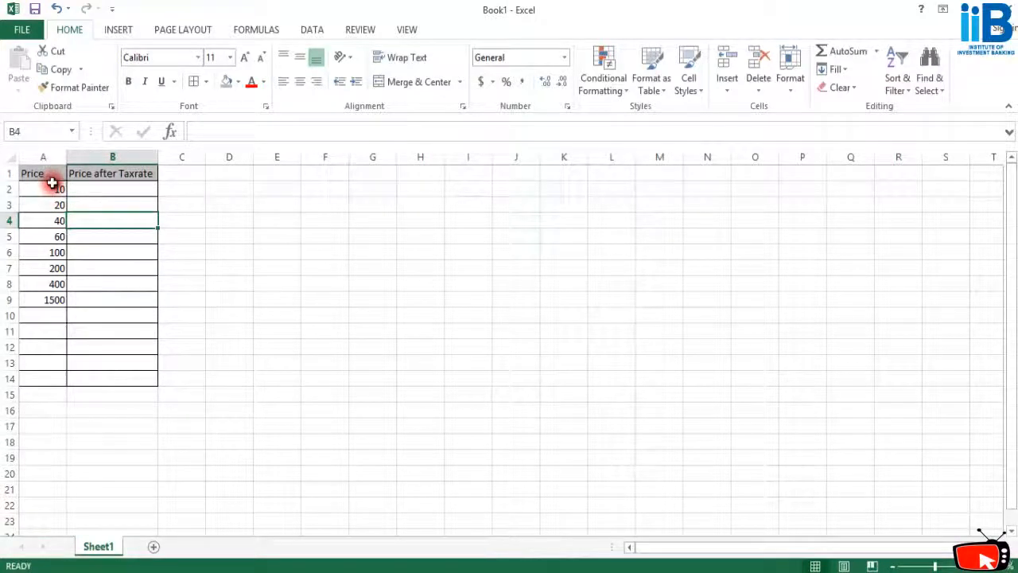
{"action": "left_click_drag", "start_coordinate": [53, 188], "coordinate": [63, 296]}
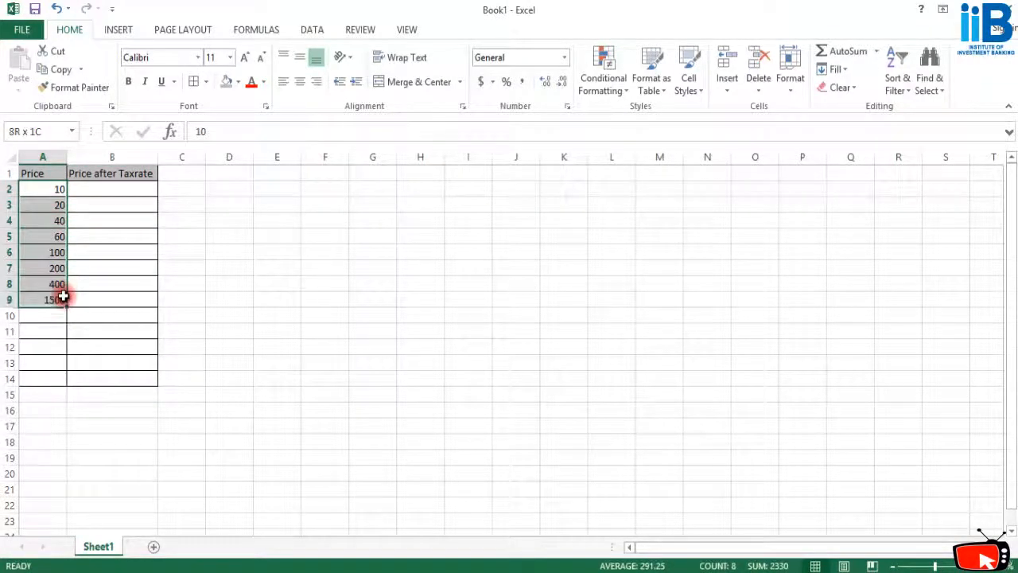
{"action": "left_click", "coordinate": [104, 297]}
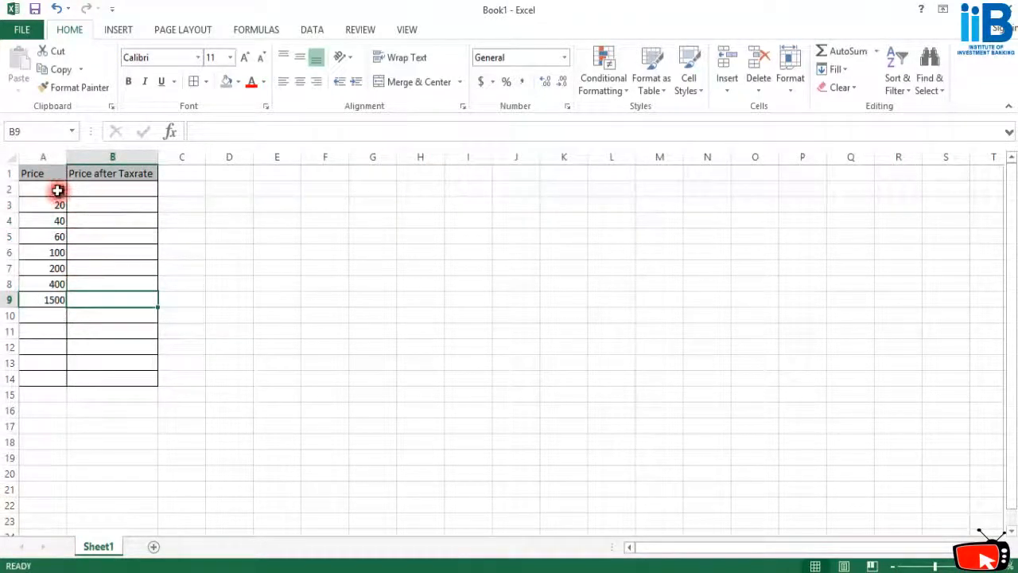
{"action": "left_click_drag", "start_coordinate": [58, 189], "coordinate": [69, 298]}
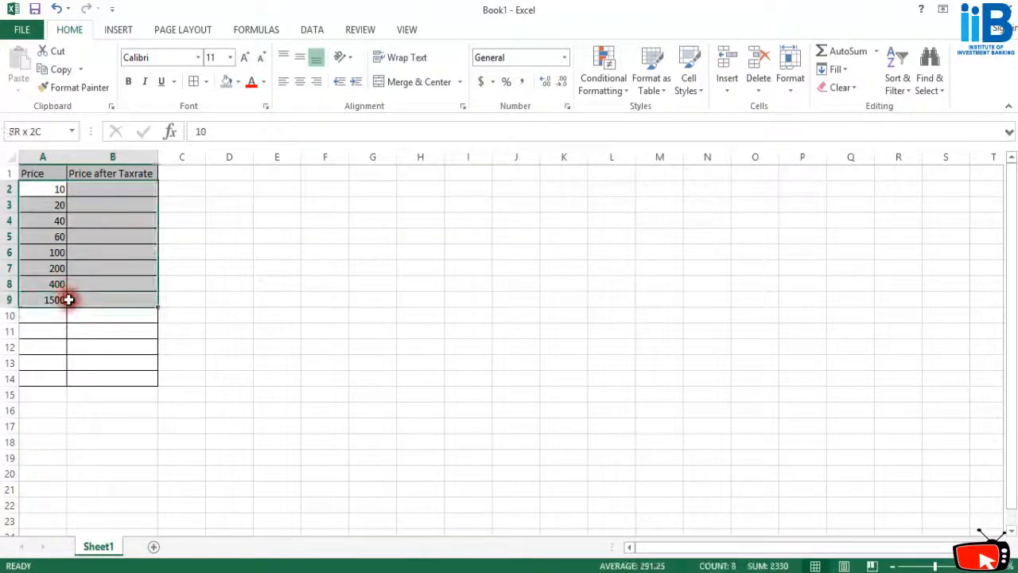
{"action": "left_click", "coordinate": [113, 294]}
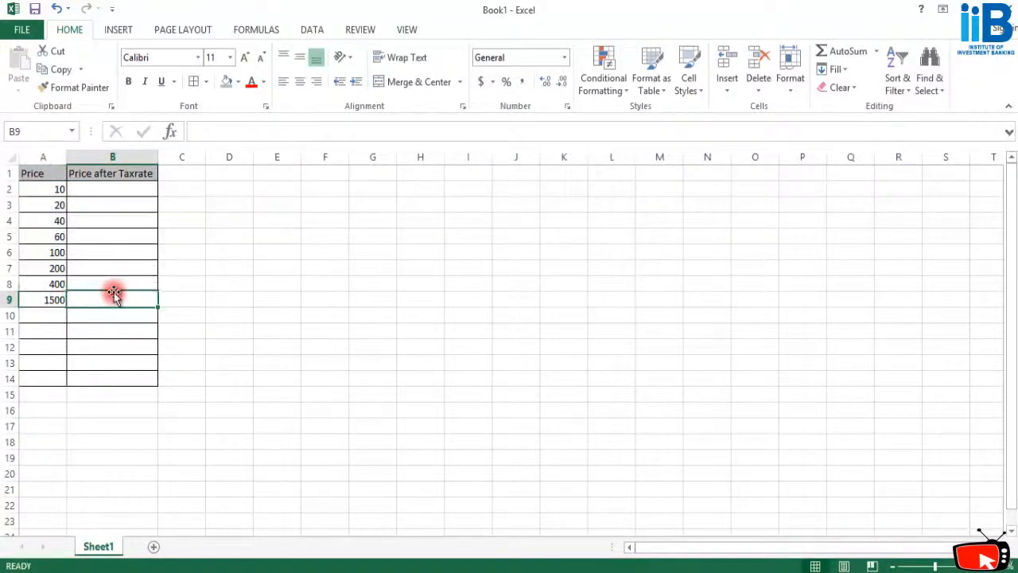
{"action": "left_click", "coordinate": [50, 200]}
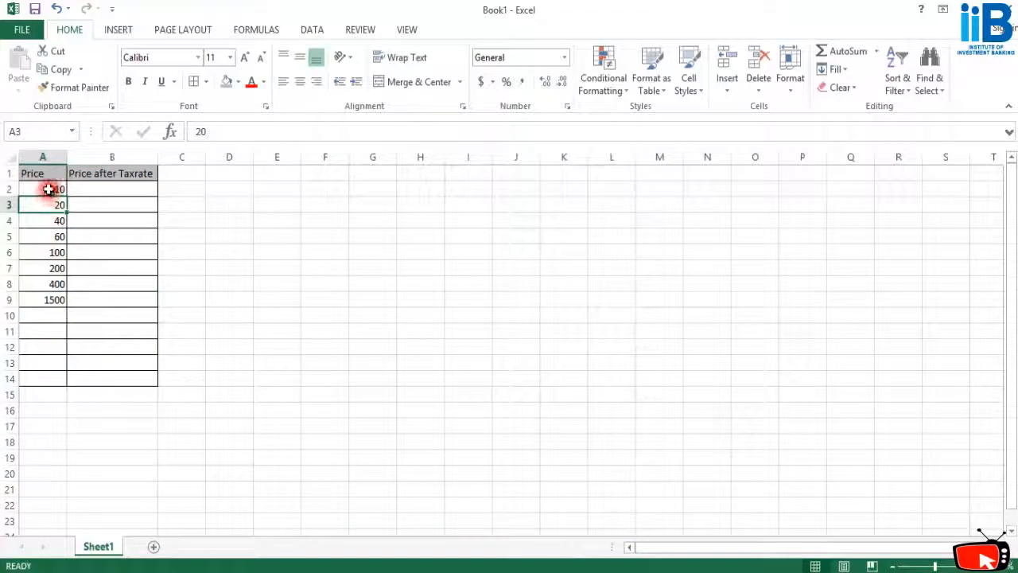
{"action": "left_click_drag", "start_coordinate": [48, 189], "coordinate": [50, 252]}
{"action": "left_click", "coordinate": [50, 205]}
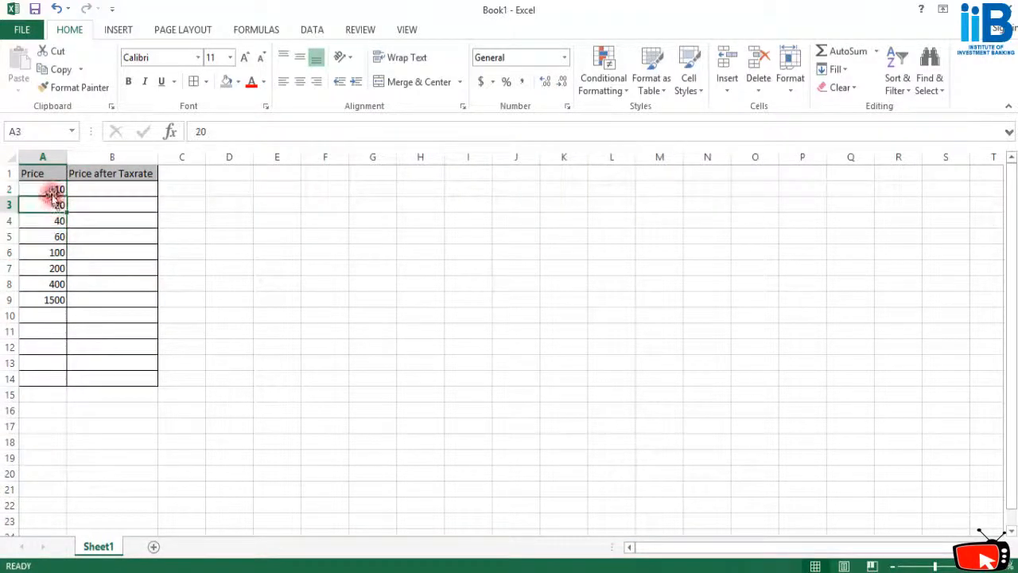
- Define the name Price_of_groceries with Workbook scope for the price cells A2:A9
{"action": "left_click_drag", "start_coordinate": [51, 191], "coordinate": [53, 291]}
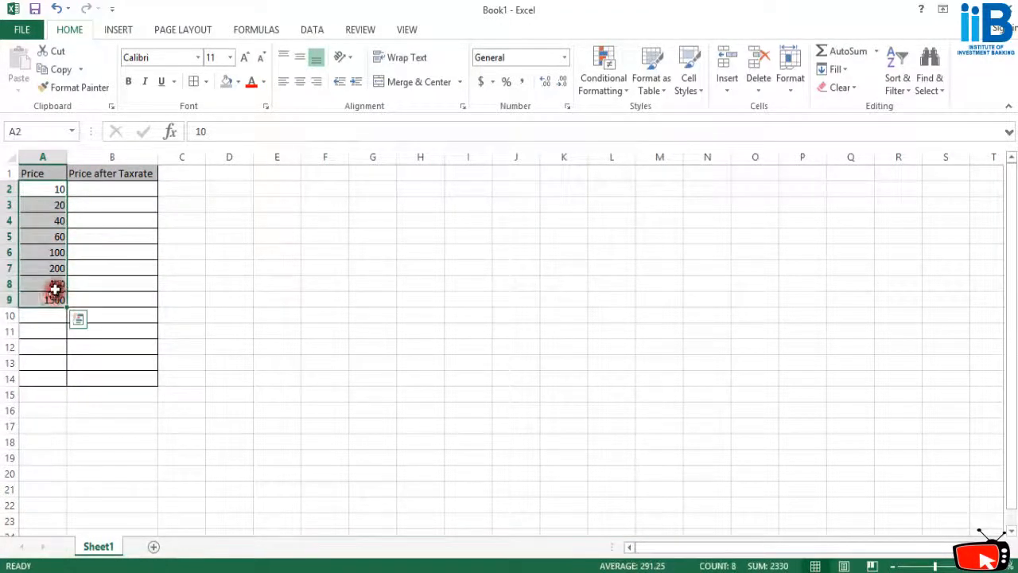
{"action": "left_click", "coordinate": [250, 30]}
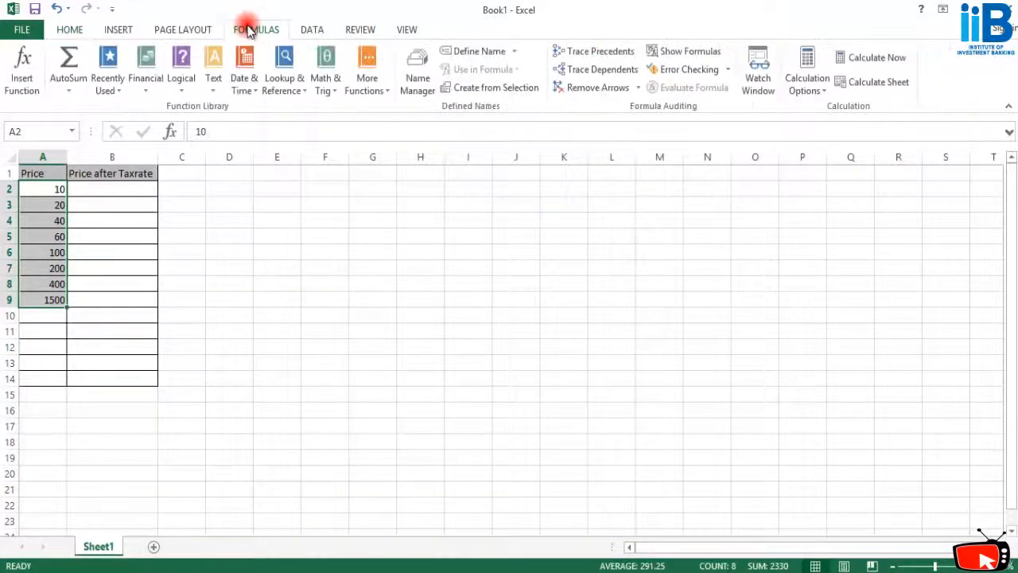
{"action": "left_click", "coordinate": [472, 52]}
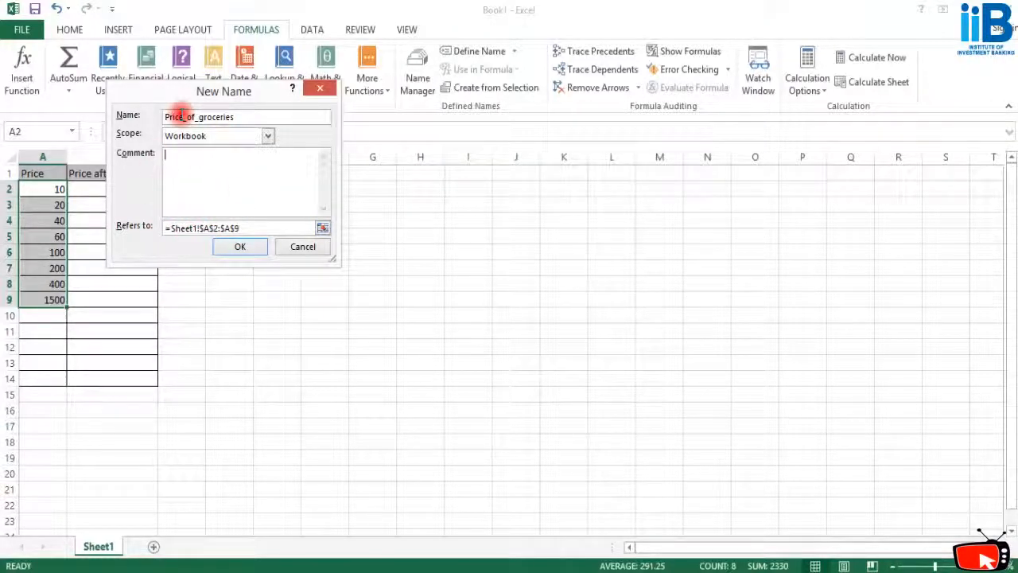
{"action": "left_click", "coordinate": [239, 248]}
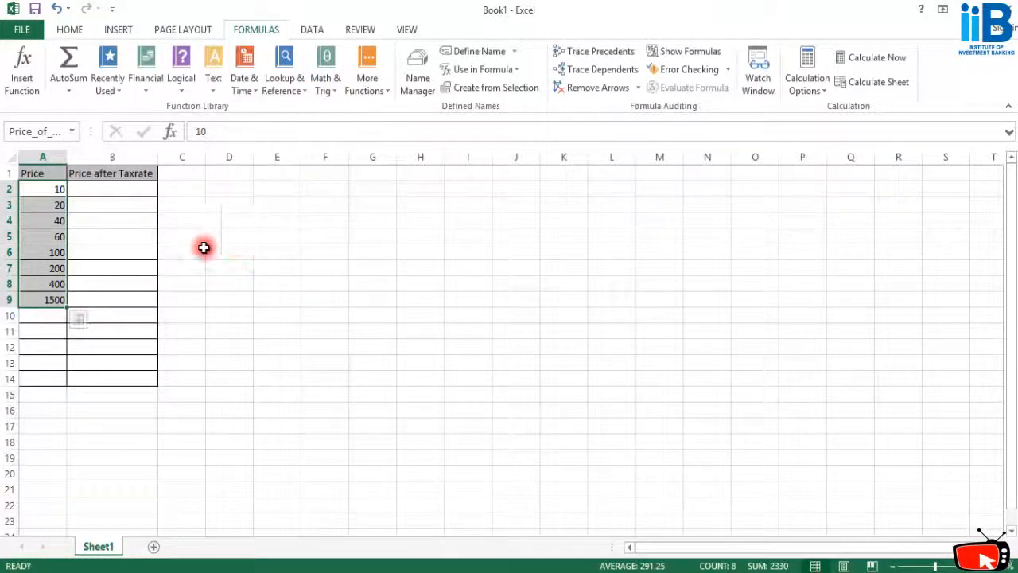
- Reselect the price cells A2:A9 and check the list of defined names for the range's name
{"action": "left_click", "coordinate": [202, 247]}
{"action": "left_click", "coordinate": [59, 192]}
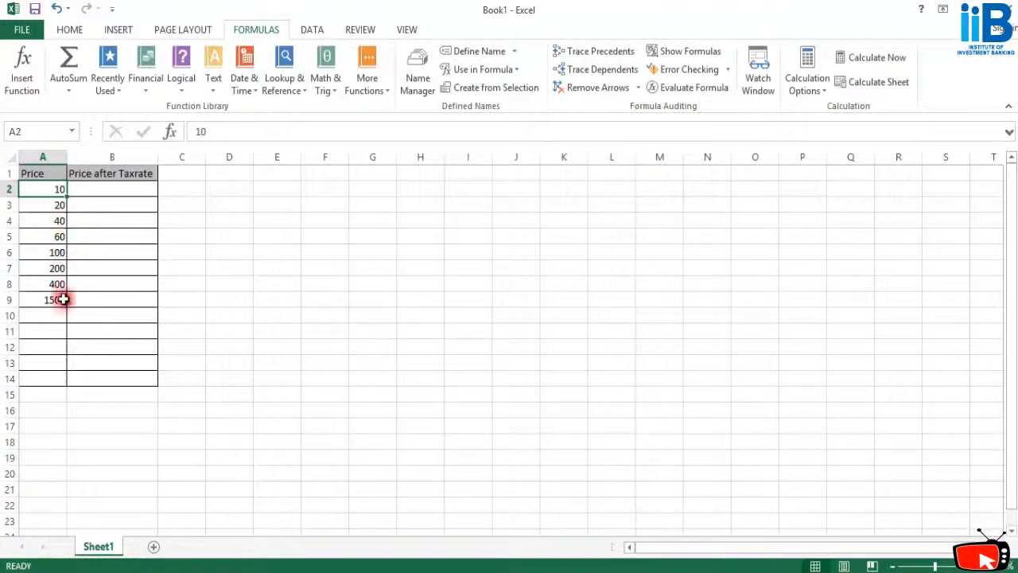
{"action": "left_click_drag", "start_coordinate": [59, 195], "coordinate": [56, 299]}
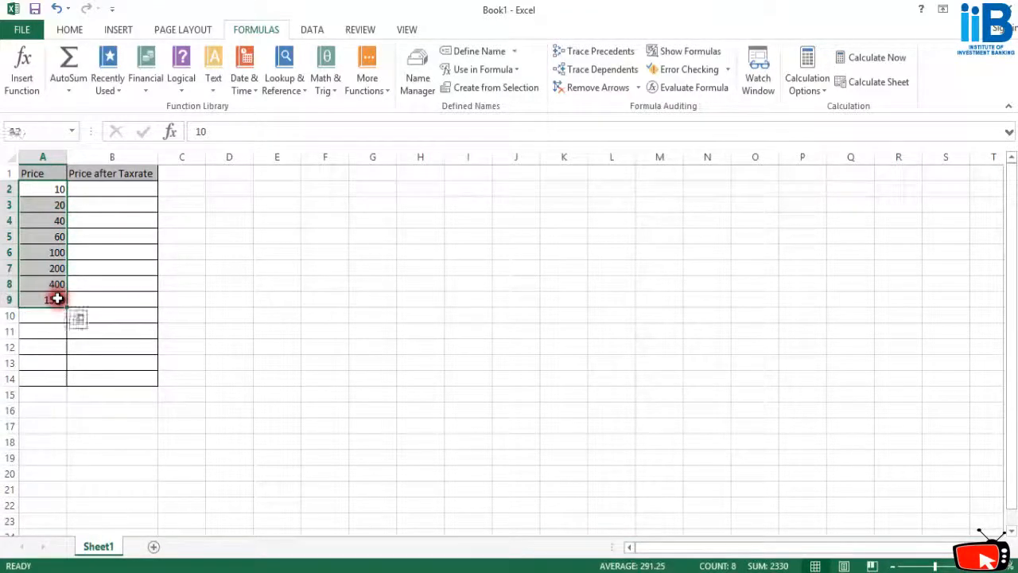
{"action": "left_click", "coordinate": [70, 131]}
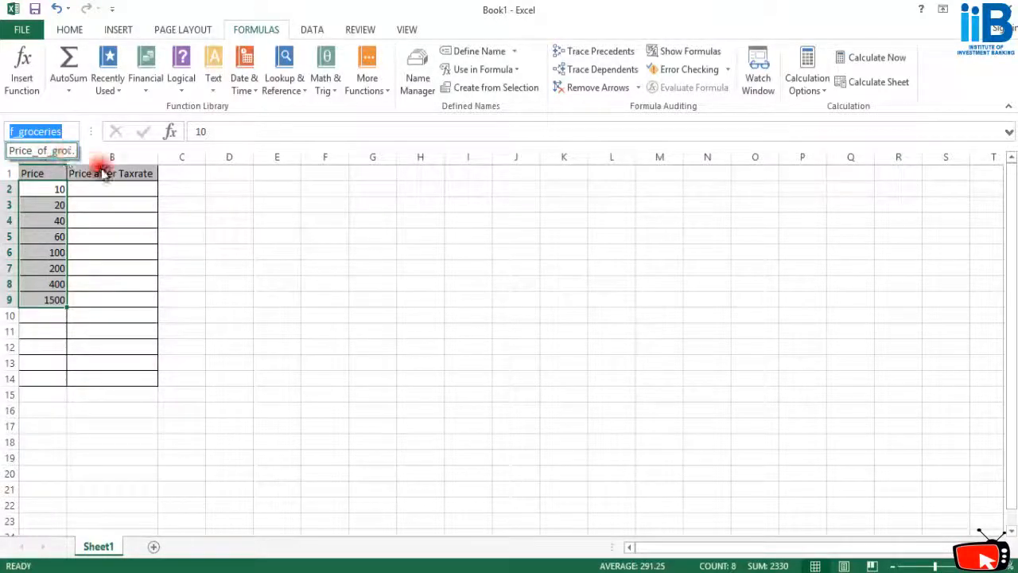
{"action": "left_click", "coordinate": [234, 250]}
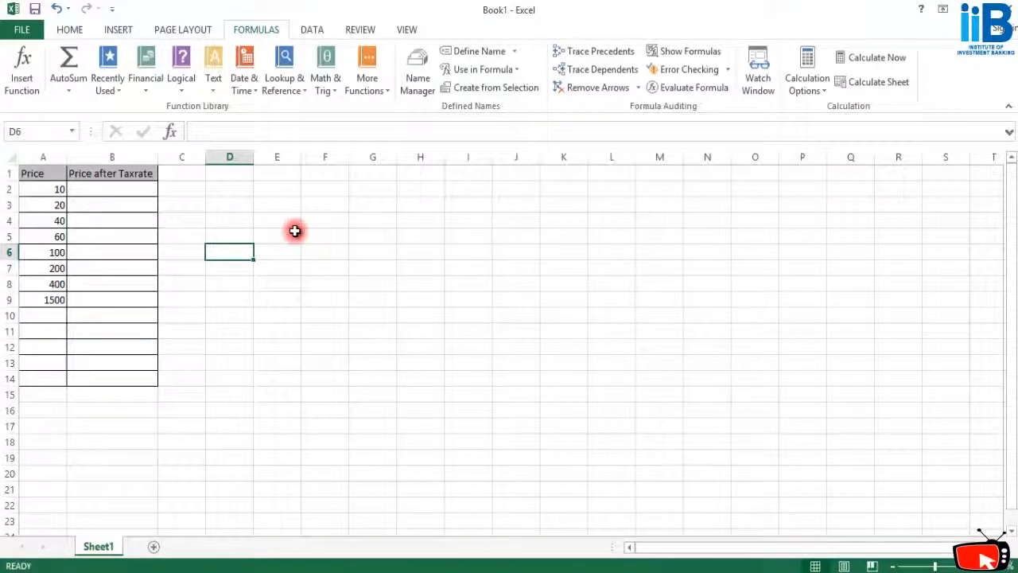
{"action": "left_click", "coordinate": [179, 188]}
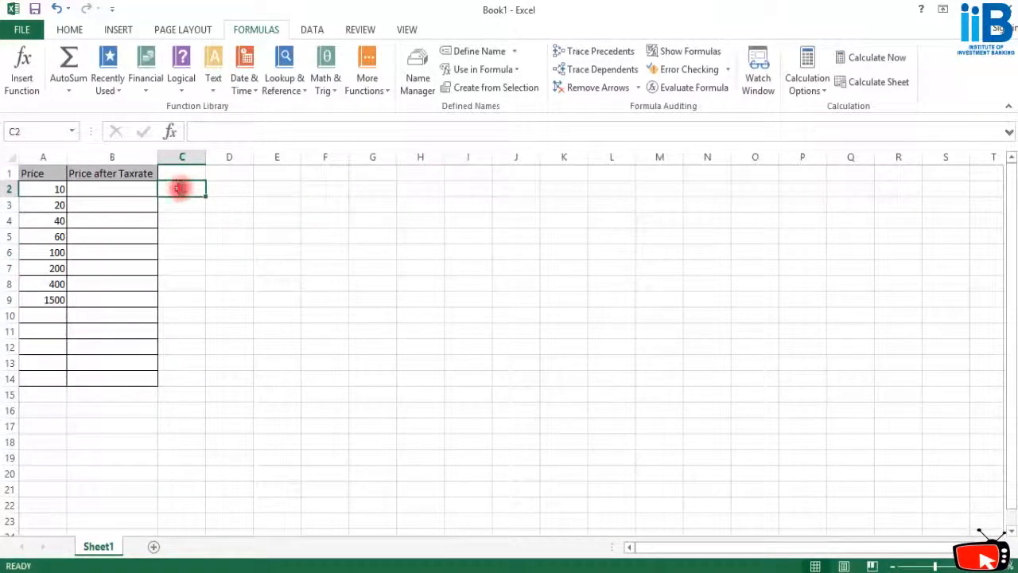
{"action": "type", "text": "1"}
{"action": "key", "text": "Escape"}
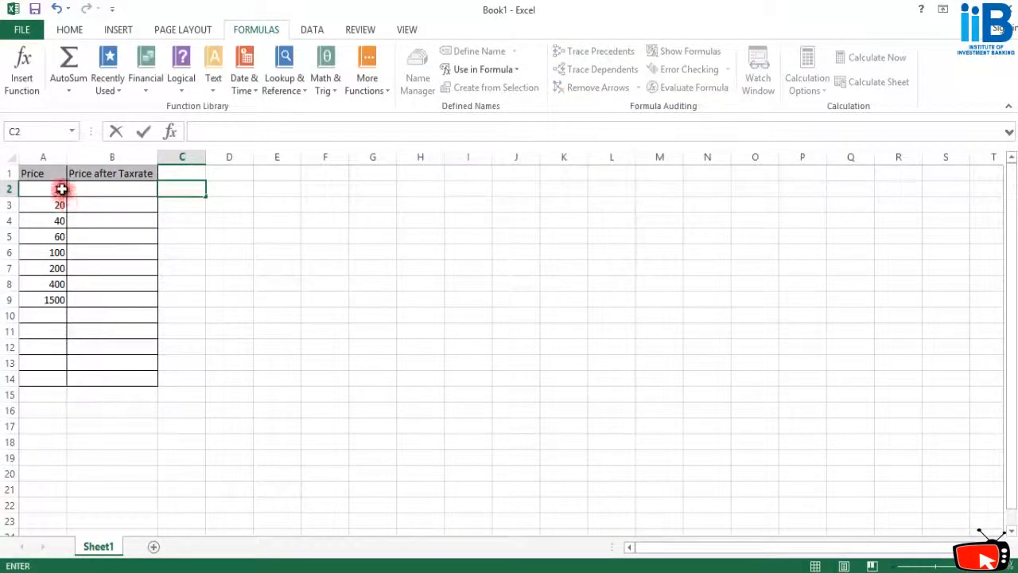
{"action": "left_click", "coordinate": [60, 188]}
{"action": "left_click_drag", "start_coordinate": [57, 192], "coordinate": [56, 299]}
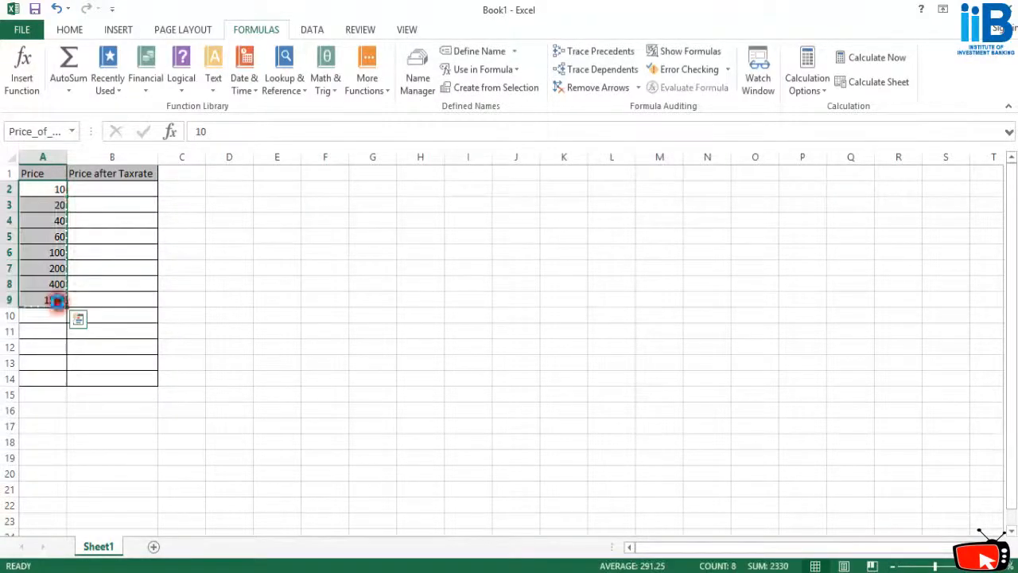
{"action": "key", "text": "ctrl+c"}
{"action": "key", "text": "Escape"}
{"action": "left_click", "coordinate": [239, 188]}
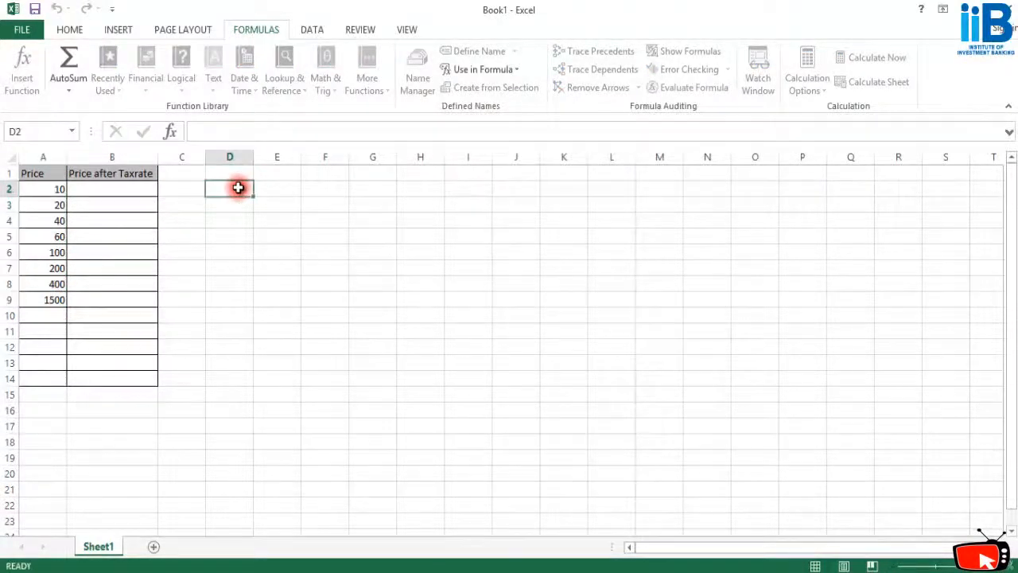
{"action": "left_click_drag", "start_coordinate": [239, 188], "coordinate": [264, 341]}
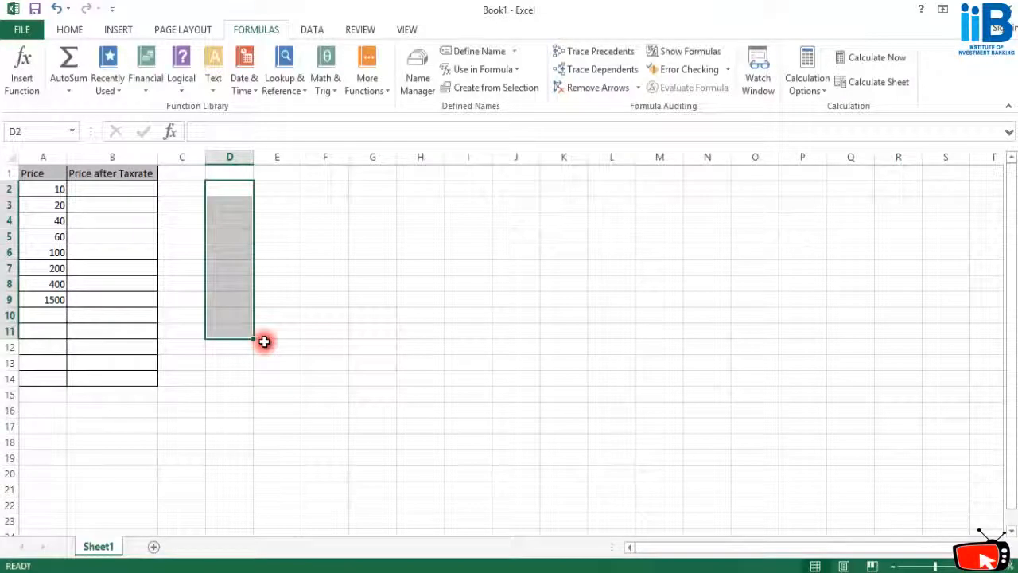
- Copy the prices in A2:A9 into column D starting at D2, and end the copy mode
{"action": "left_click_drag", "start_coordinate": [55, 189], "coordinate": [56, 302]}
{"action": "right_click", "coordinate": [57, 303]}
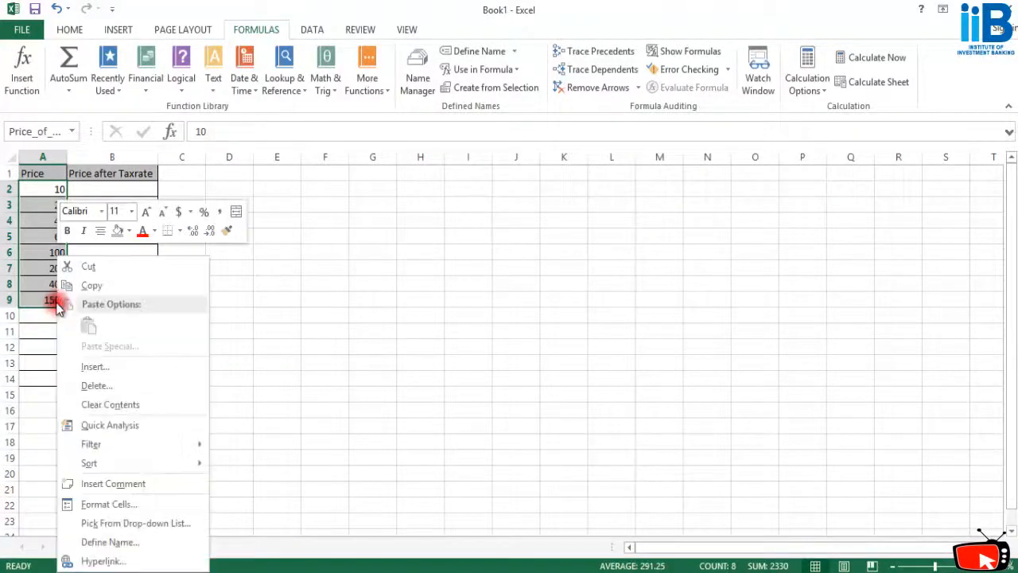
{"action": "left_click", "coordinate": [68, 285]}
{"action": "left_click_drag", "start_coordinate": [223, 188], "coordinate": [231, 334]}
{"action": "key", "text": "ctrl+v"}
{"action": "left_click", "coordinate": [438, 200]}
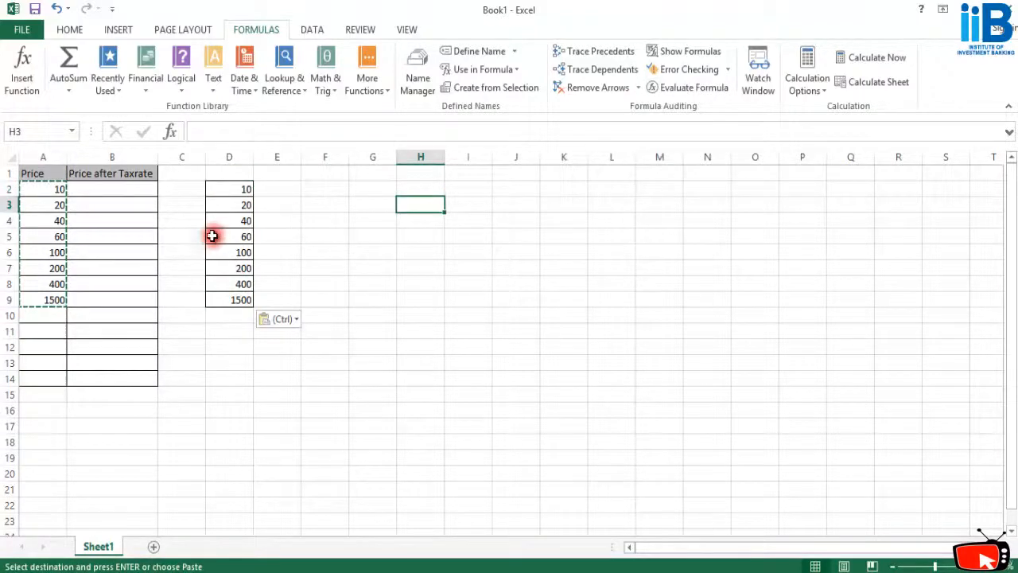
{"action": "left_click", "coordinate": [116, 221]}
{"action": "key", "text": "Escape"}
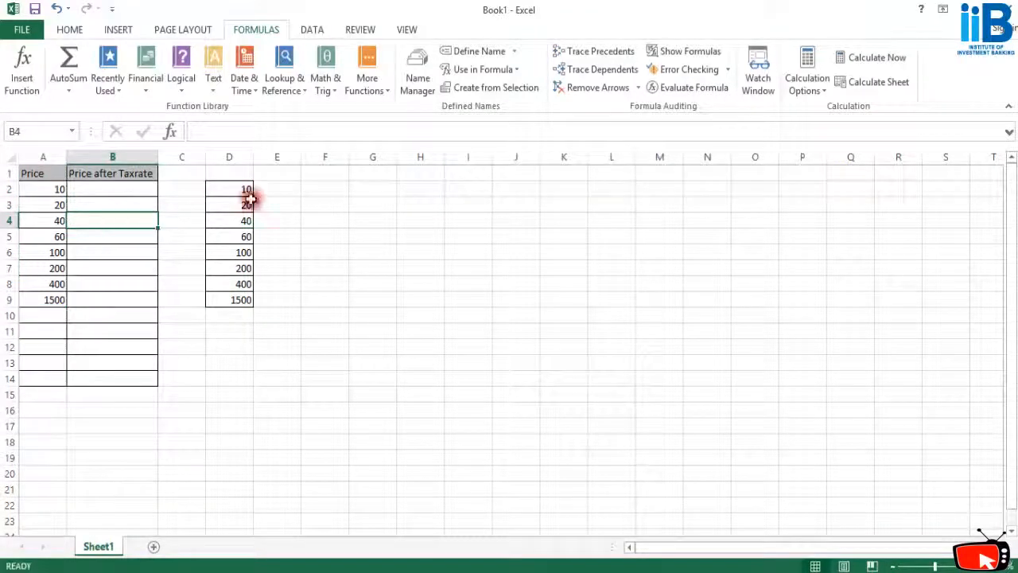
- Name the copied price cells D2:D9 Pice_of_groceries_new directly through the Name Box
{"action": "left_click", "coordinate": [332, 219]}
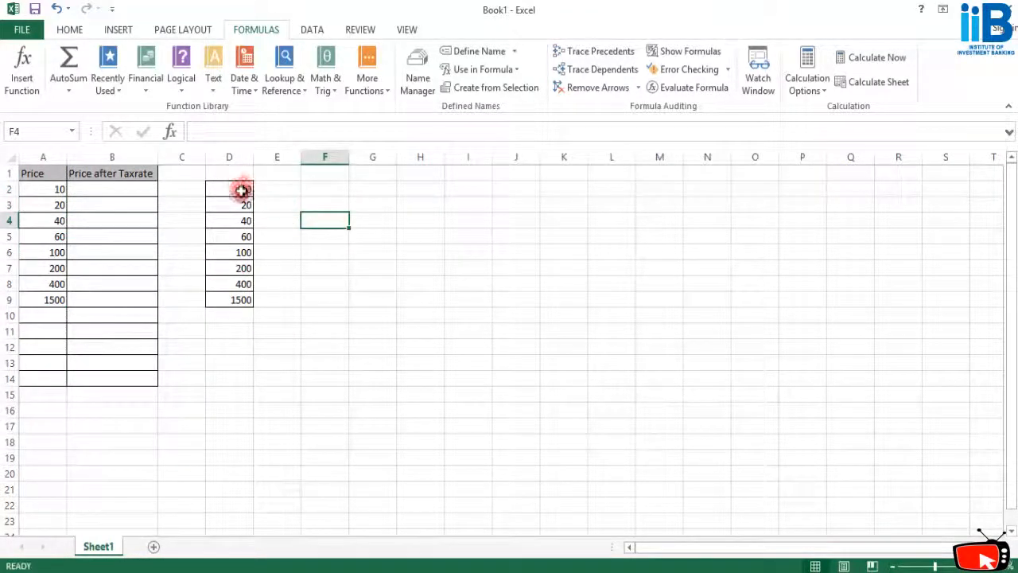
{"action": "left_click", "coordinate": [243, 191]}
{"action": "left_click", "coordinate": [332, 220]}
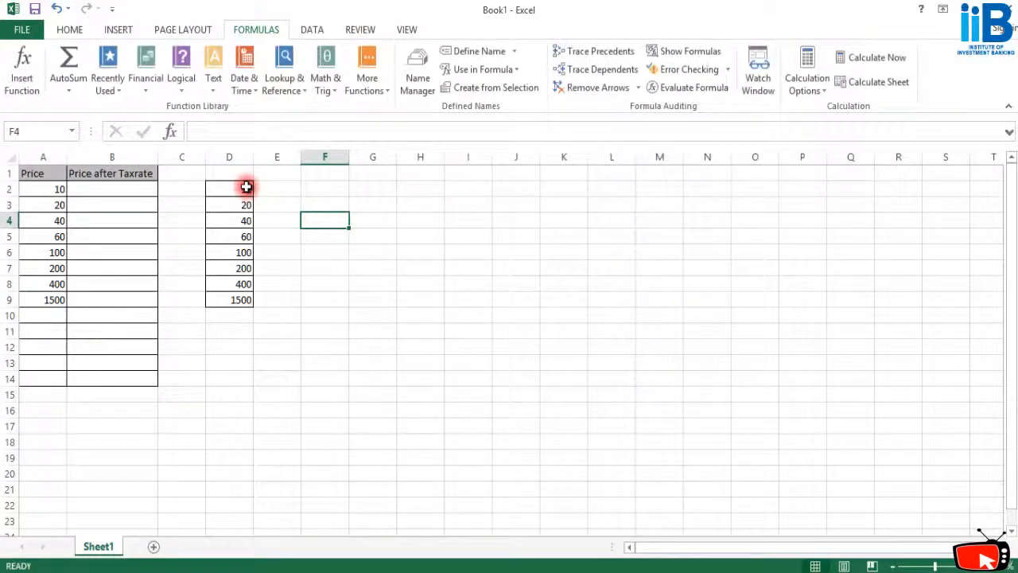
{"action": "left_click_drag", "start_coordinate": [246, 188], "coordinate": [247, 301]}
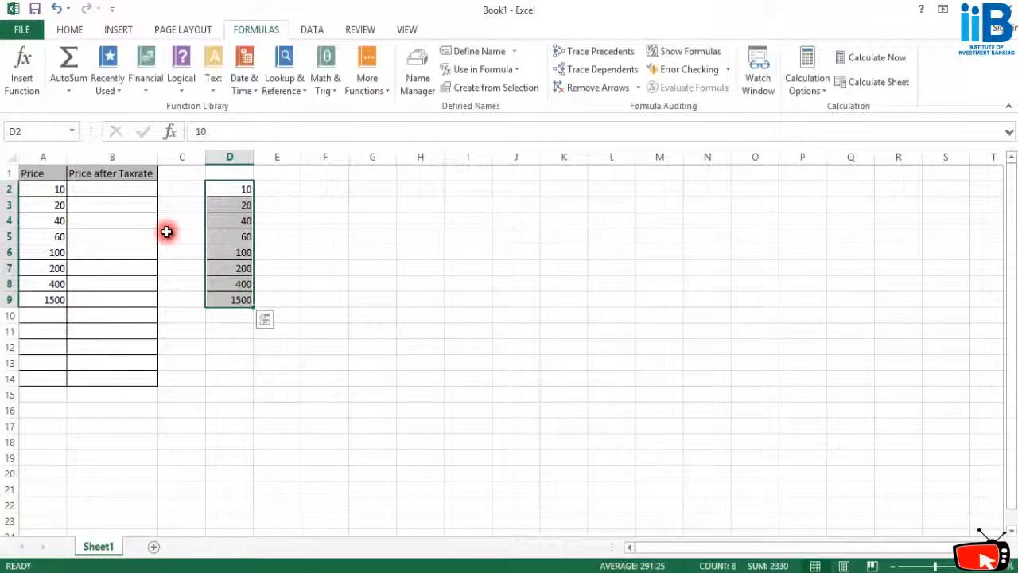
{"action": "left_click", "coordinate": [30, 129]}
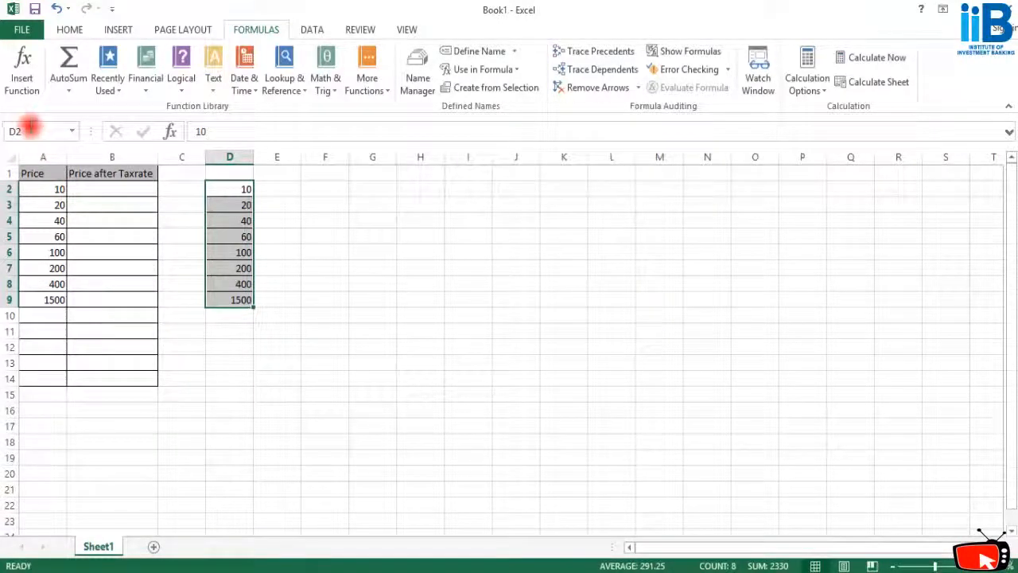
{"action": "type", "text": "Price_of_grocer"}
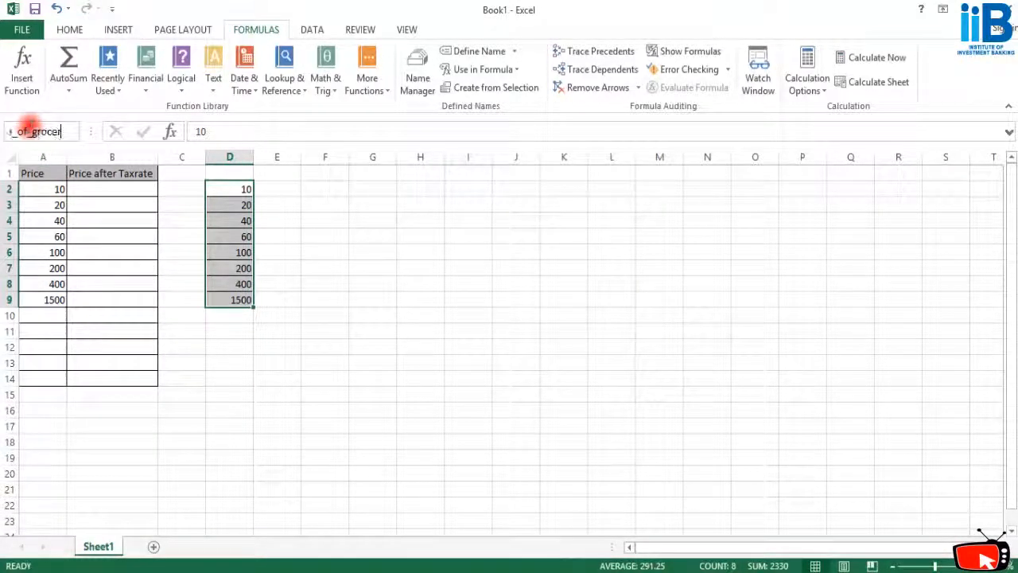
{"action": "type", "text": "ies_ne"}
{"action": "key", "text": "Return"}
- Check the name shown for cell D2 alone and for the whole range D2:D9, and view the list of defined names
{"action": "left_click", "coordinate": [237, 185]}
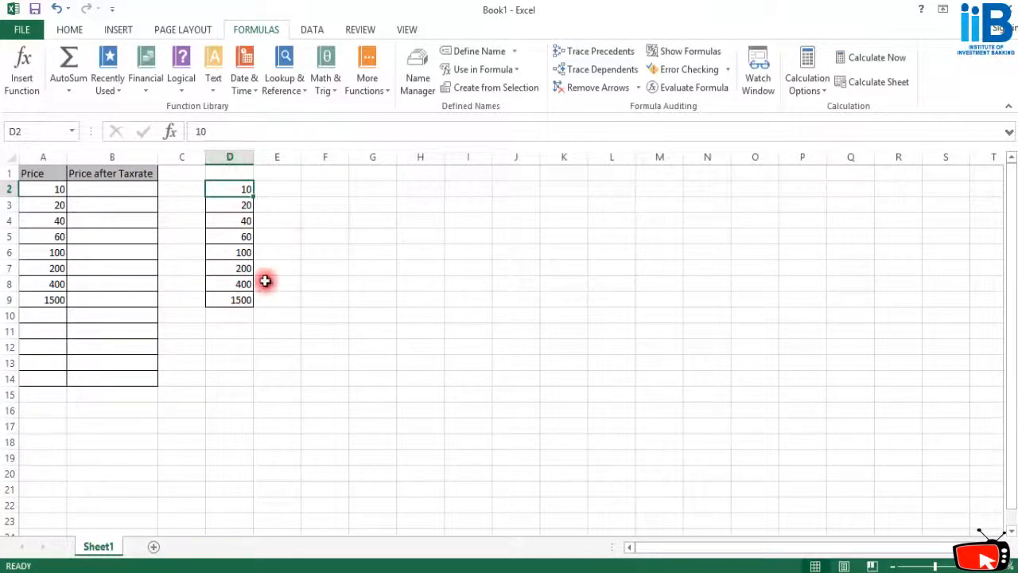
{"action": "left_click", "coordinate": [347, 231]}
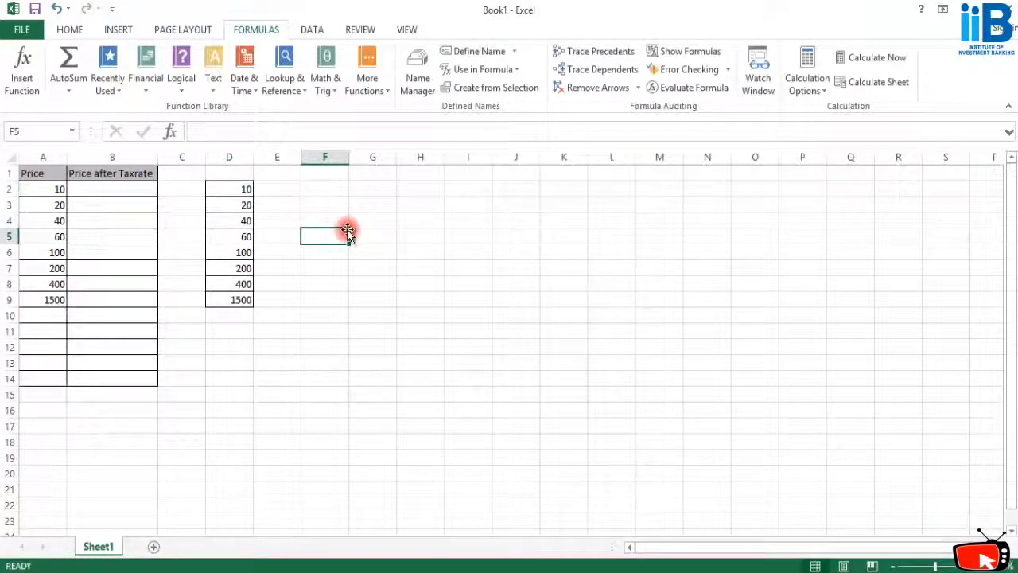
{"action": "left_click", "coordinate": [240, 187]}
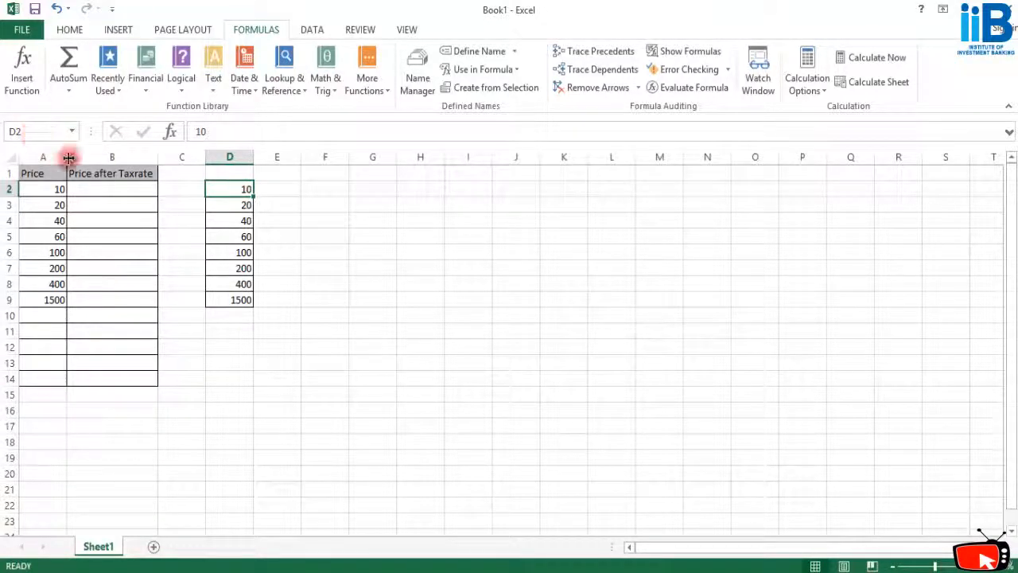
{"action": "left_click", "coordinate": [304, 200]}
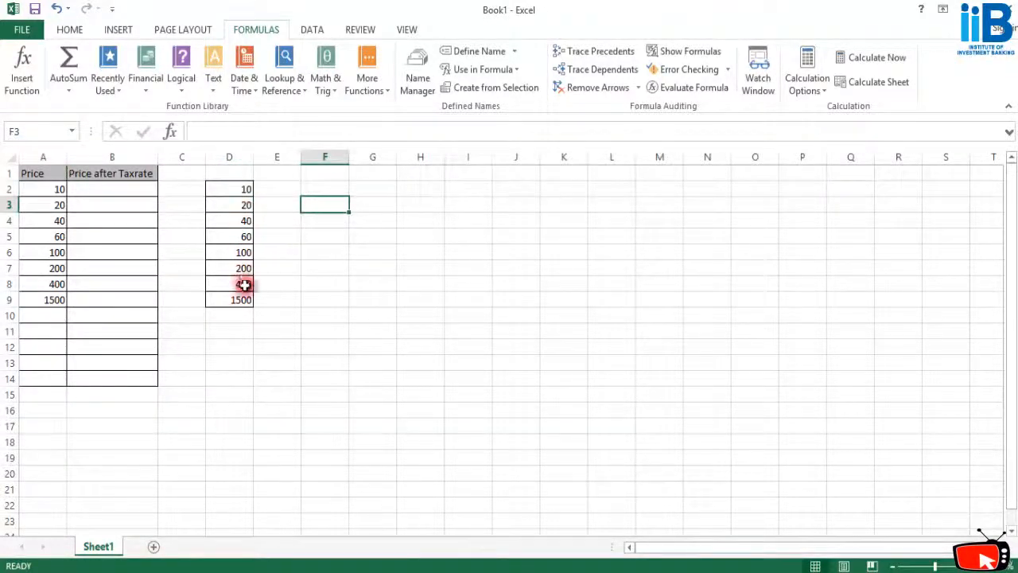
{"action": "left_click", "coordinate": [241, 188]}
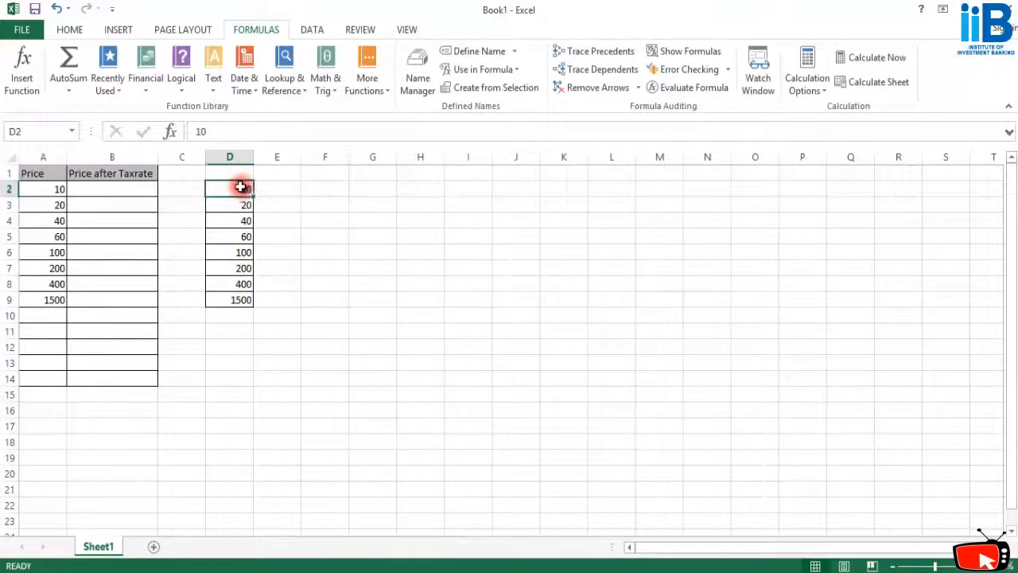
{"action": "left_click", "coordinate": [324, 225]}
{"action": "left_click", "coordinate": [245, 188]}
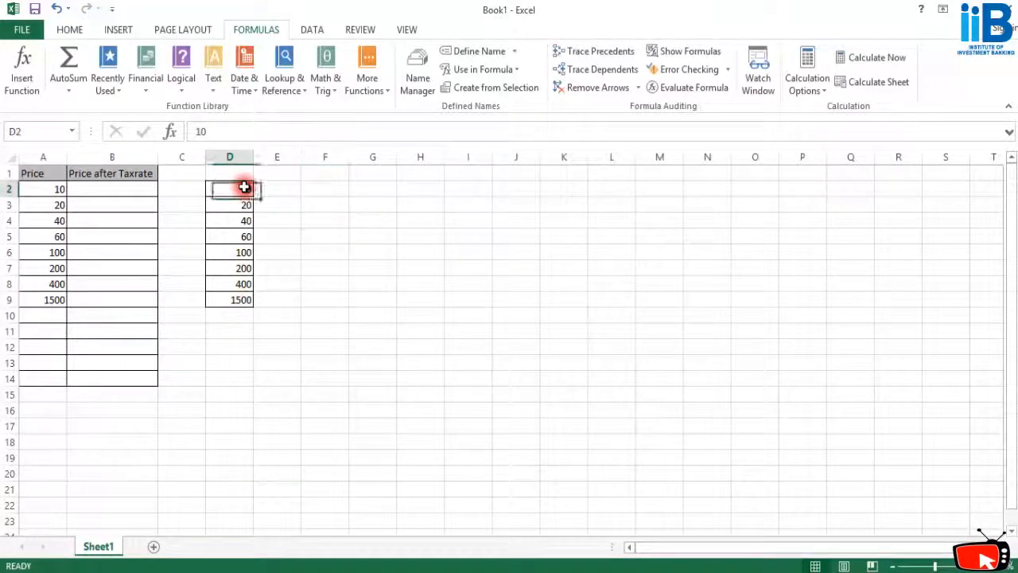
{"action": "left_click", "coordinate": [313, 225]}
{"action": "left_click", "coordinate": [246, 189]}
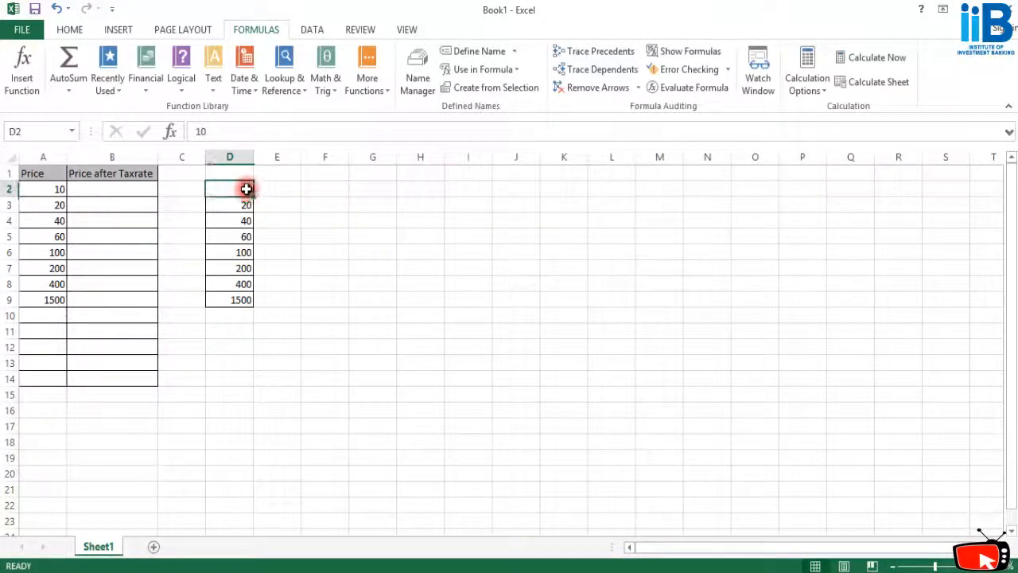
{"action": "left_click", "coordinate": [293, 253]}
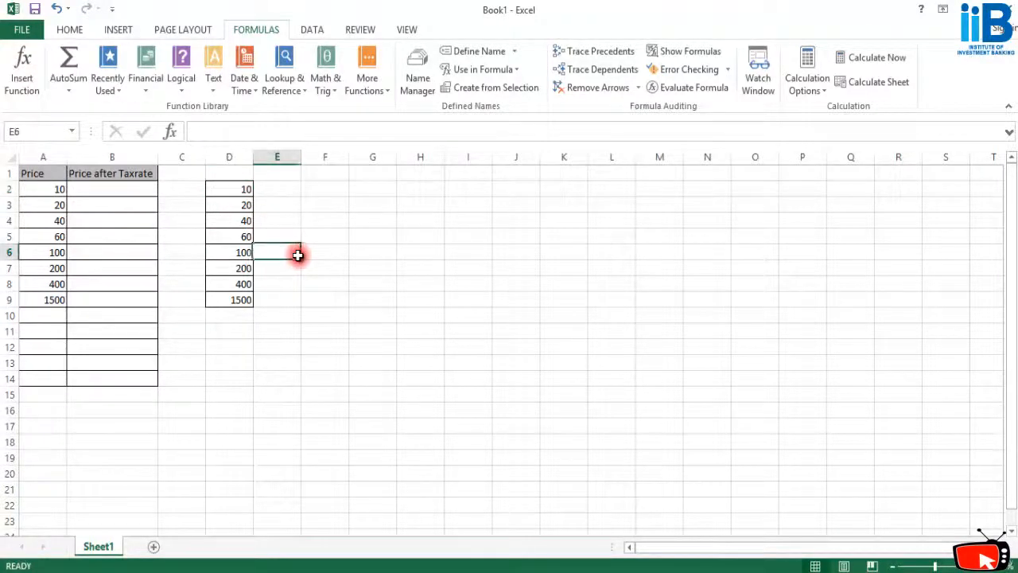
{"action": "left_click_drag", "start_coordinate": [241, 191], "coordinate": [253, 298]}
{"action": "left_click", "coordinate": [72, 132]}
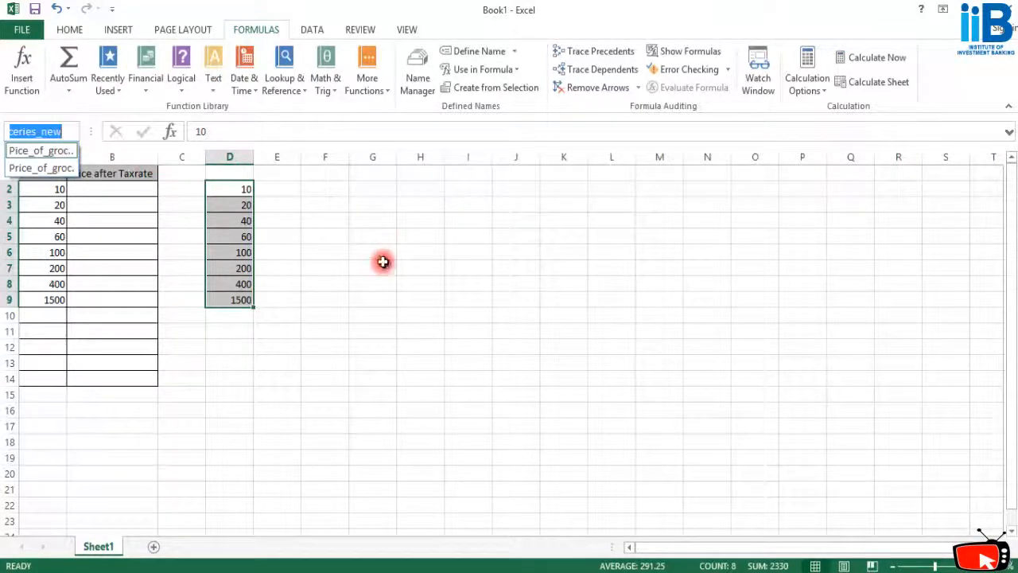
{"action": "key", "text": "Escape"}
{"action": "left_click", "coordinate": [338, 253]}
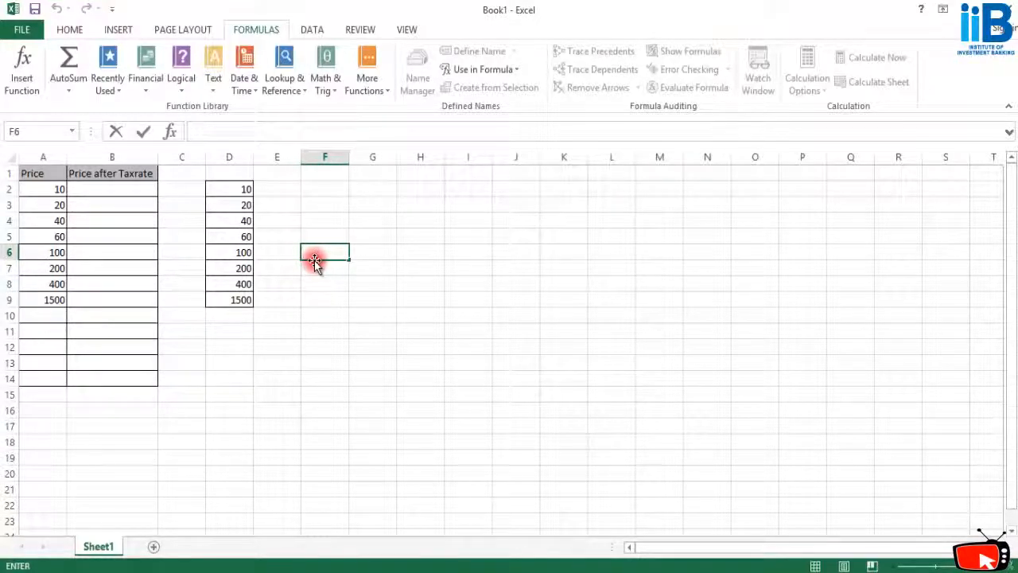
{"action": "left_click", "coordinate": [70, 29]}
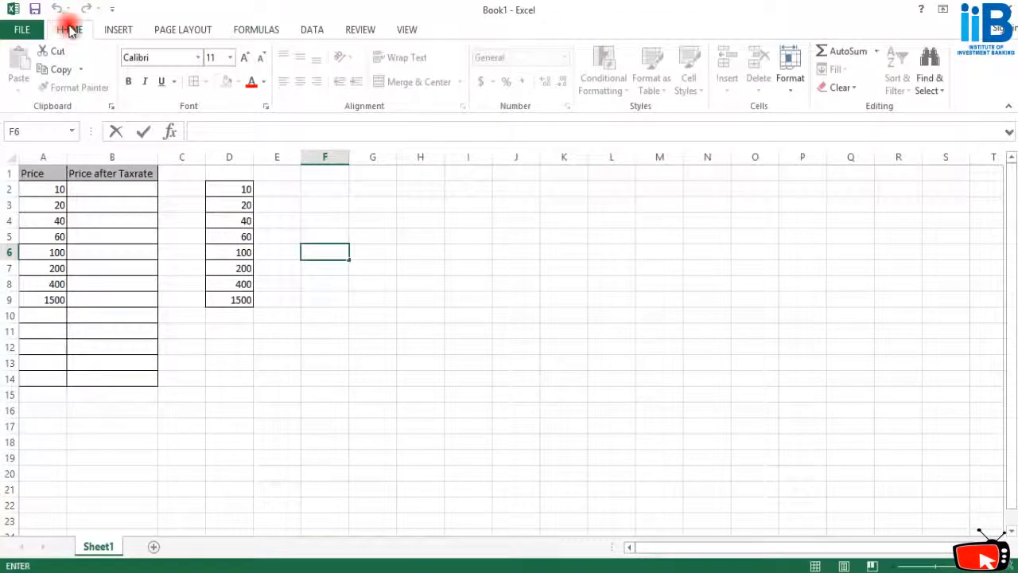
{"action": "left_click", "coordinate": [248, 30]}
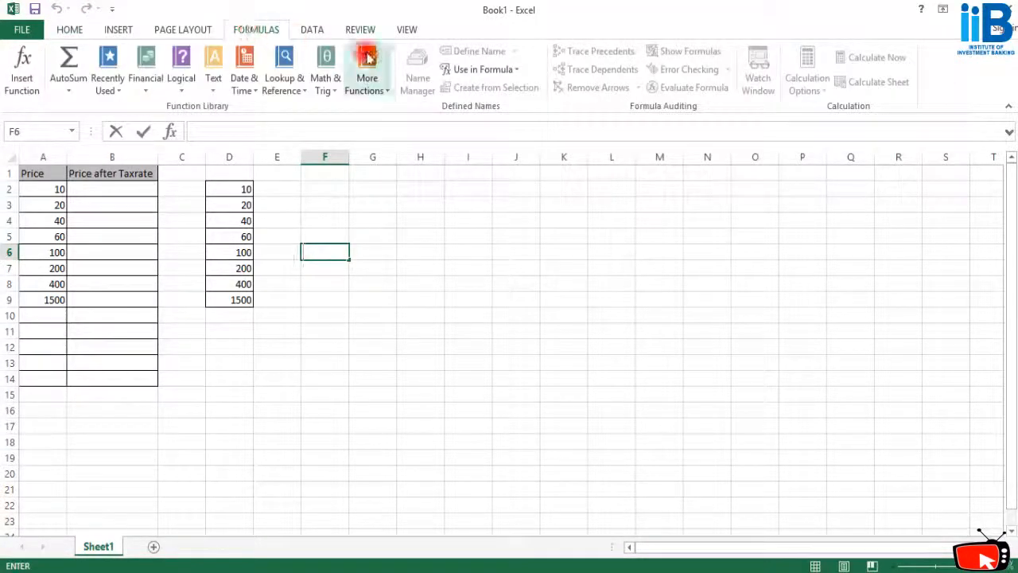
{"action": "left_click", "coordinate": [62, 31]}
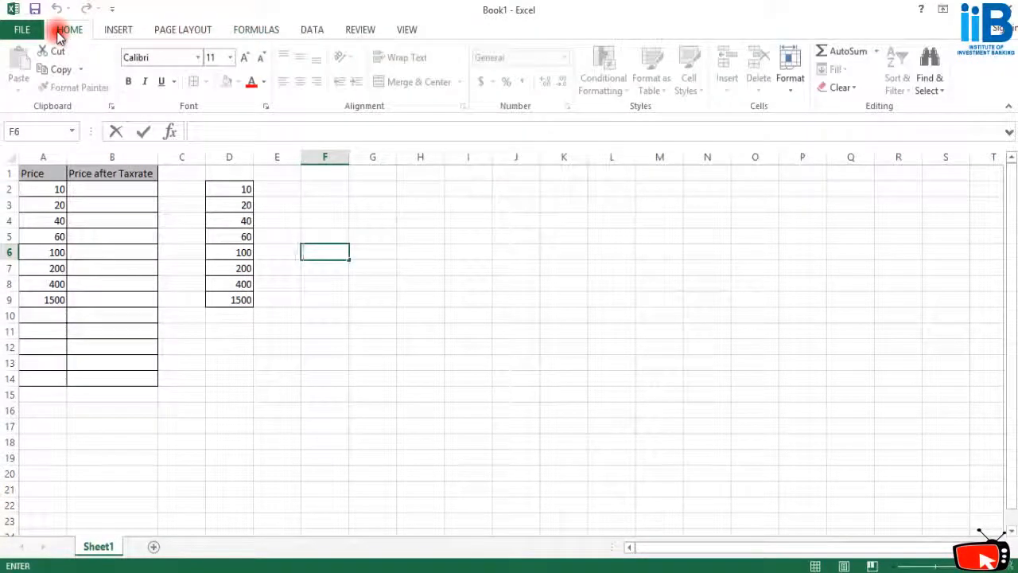
{"action": "left_click_drag", "start_coordinate": [325, 236], "coordinate": [323, 284]}
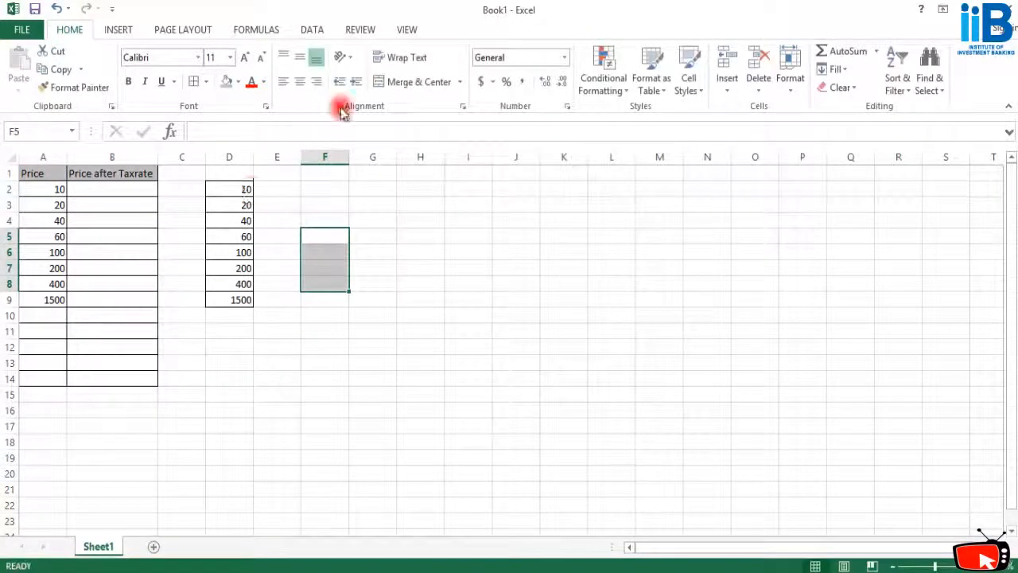
{"action": "right_click", "coordinate": [131, 28]}
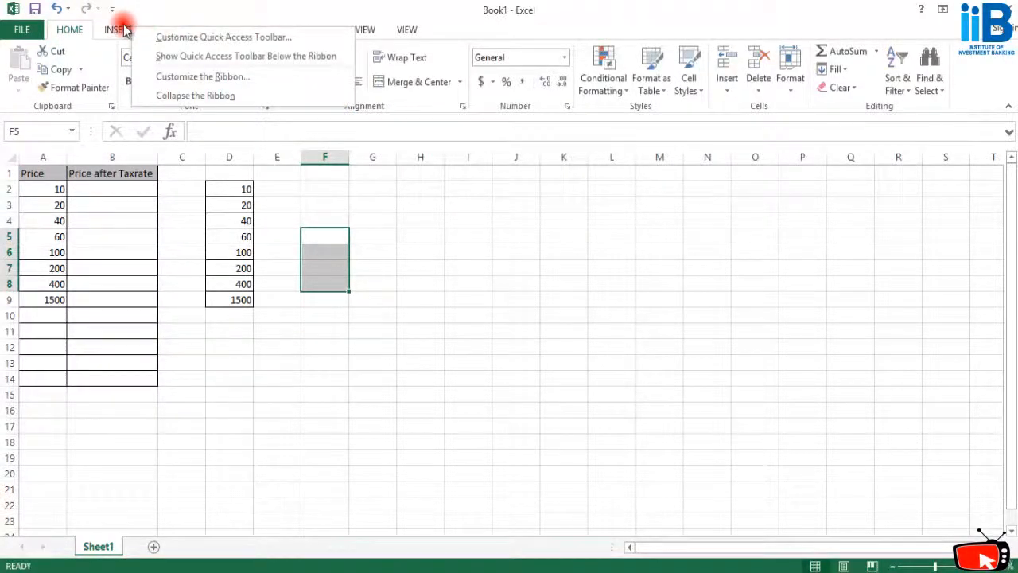
{"action": "left_click", "coordinate": [137, 29]}
{"action": "left_click", "coordinate": [215, 32]}
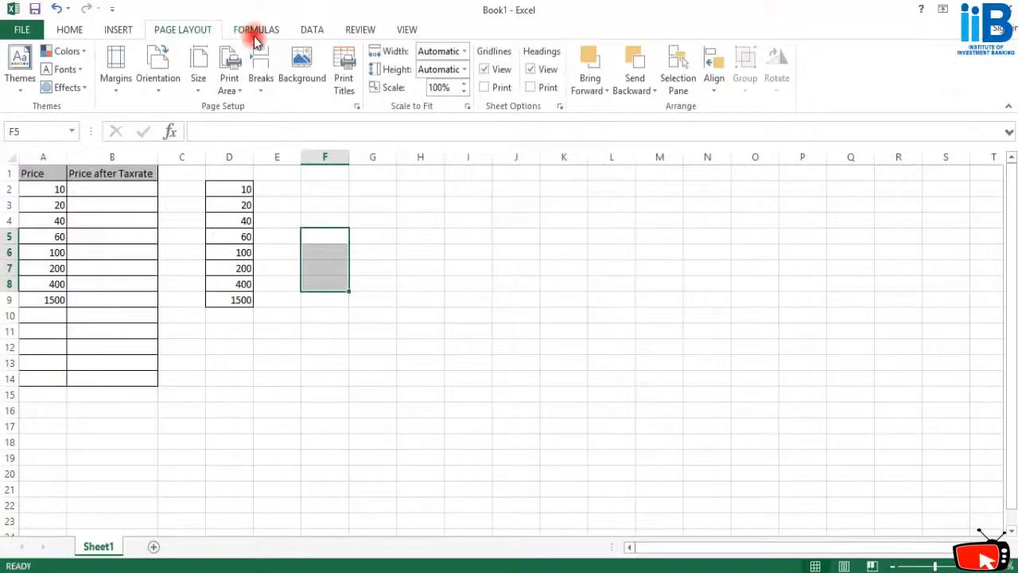
- Define a workbook-scoped name Taxrate that refers to the constant 0.6 instead of a cell range
{"action": "left_click", "coordinate": [254, 36]}
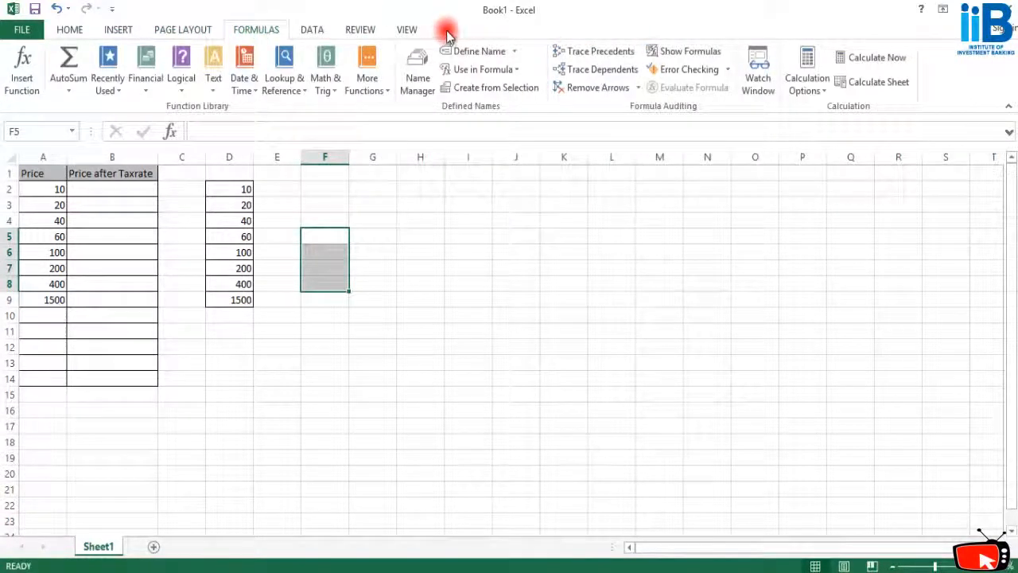
{"action": "left_click", "coordinate": [452, 52]}
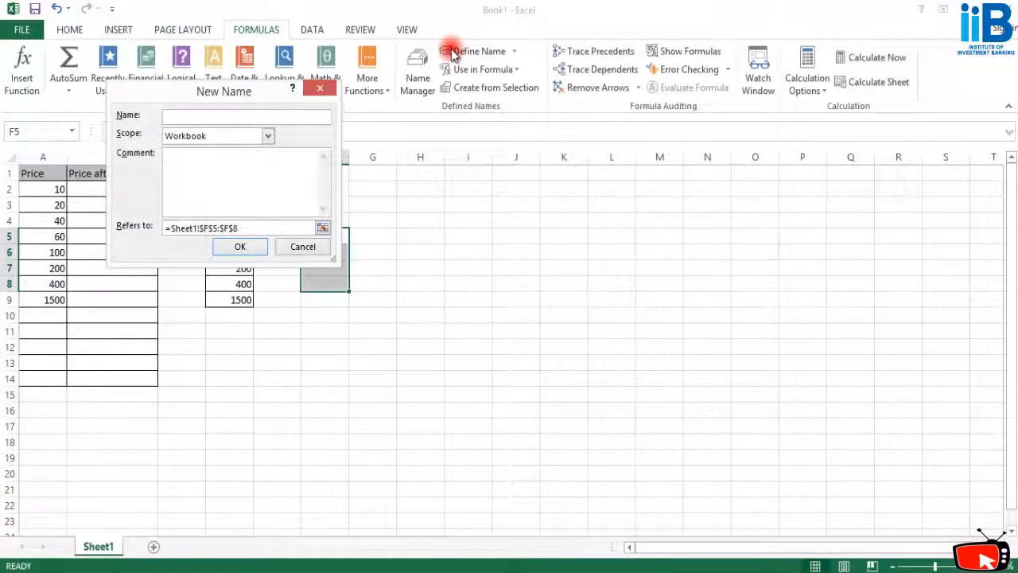
{"action": "left_click", "coordinate": [186, 116]}
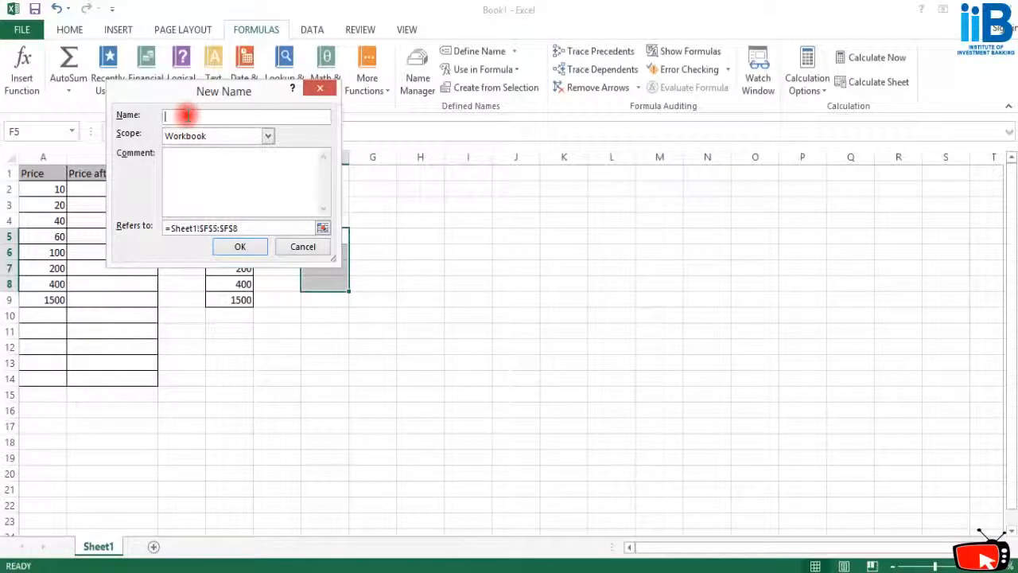
{"action": "type", "text": "Taxrate"}
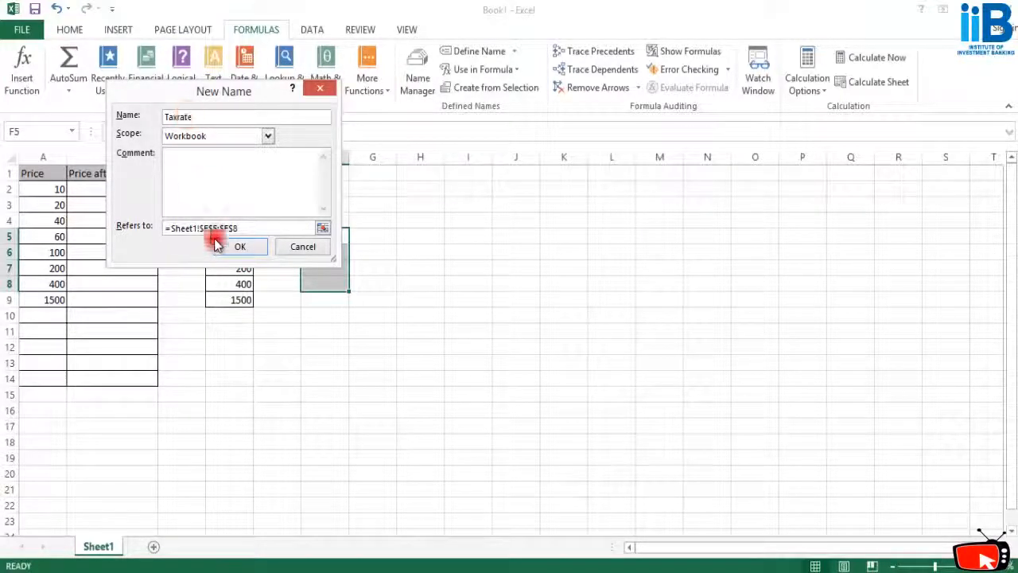
{"action": "left_click", "coordinate": [250, 225]}
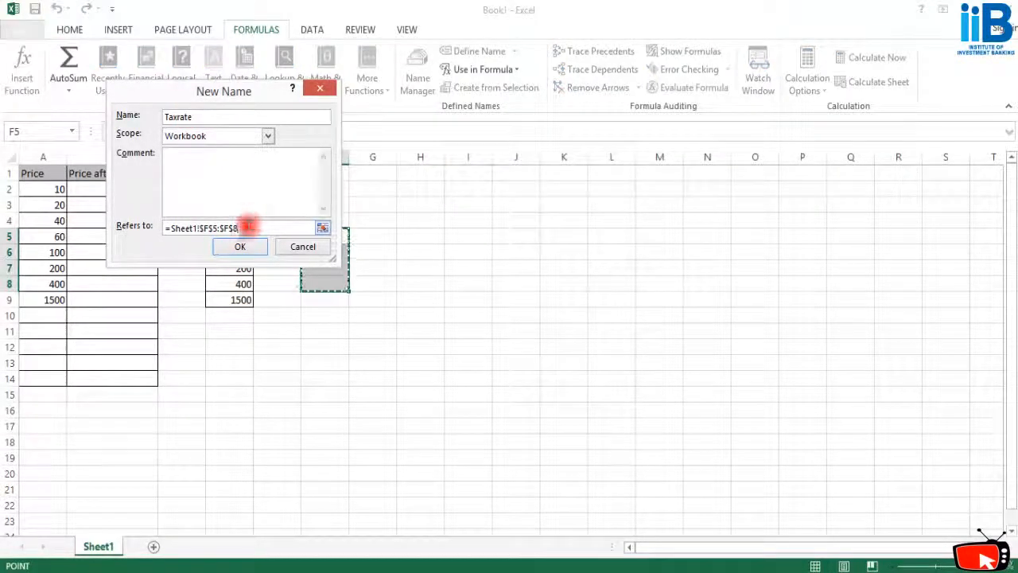
{"action": "left_click_drag", "start_coordinate": [246, 225], "coordinate": [152, 230]}
{"action": "key", "text": "BackSpace"}
{"action": "type", "text": "0.6"}
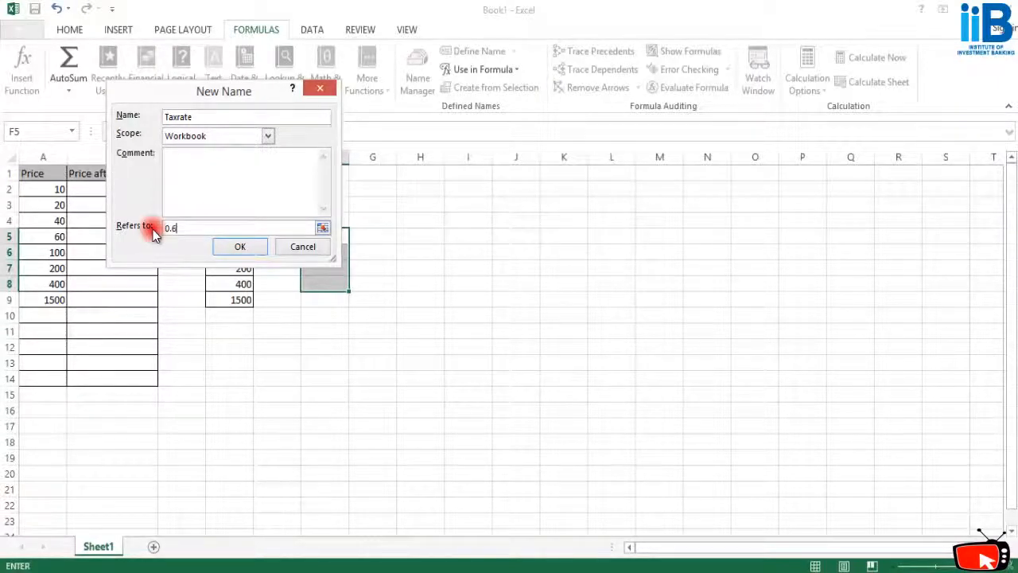
{"action": "left_click", "coordinate": [239, 247]}
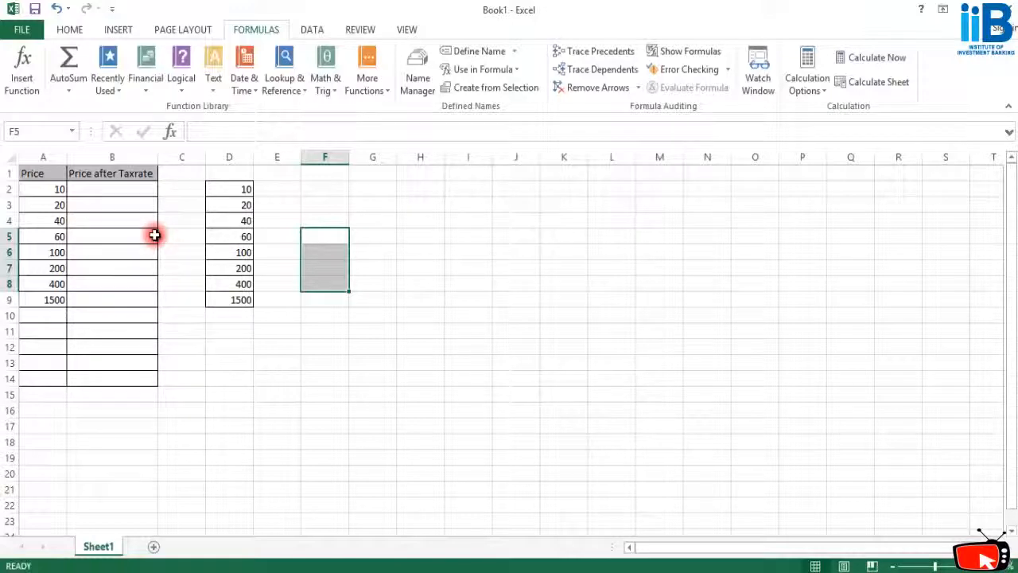
- Enter the formula =Price_of_groceries*tax in cell B2, picking the defined name Price_of_groceries from the suggestions
{"action": "left_click", "coordinate": [124, 188]}
{"action": "type", "text": "="}
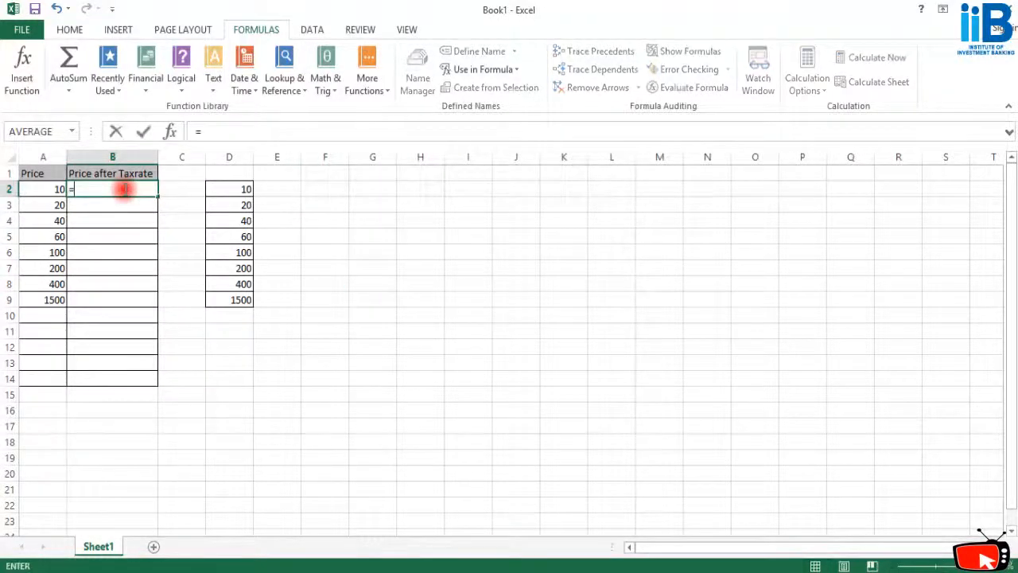
{"action": "type", "text": "price"}
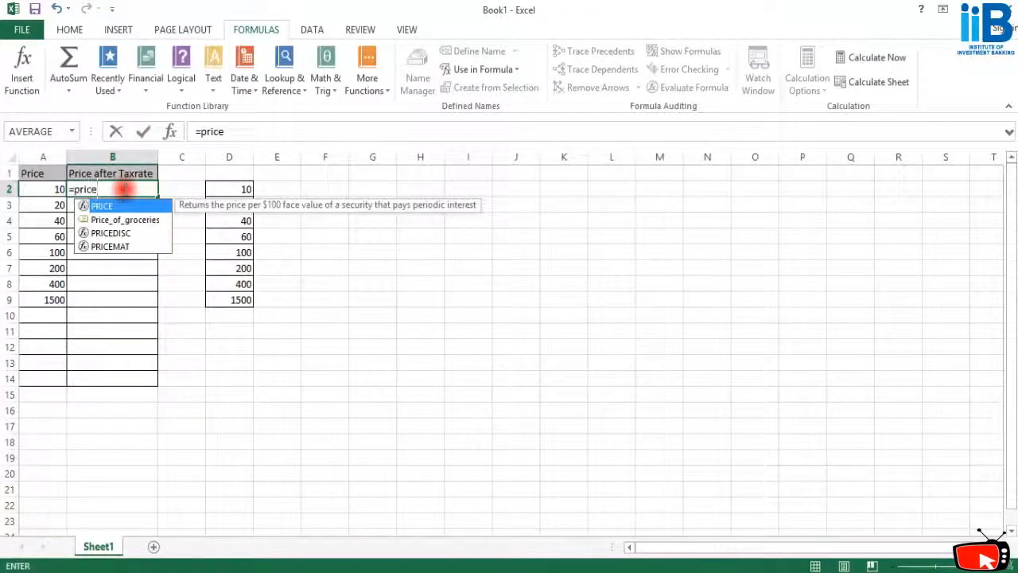
{"action": "left_click", "coordinate": [125, 219]}
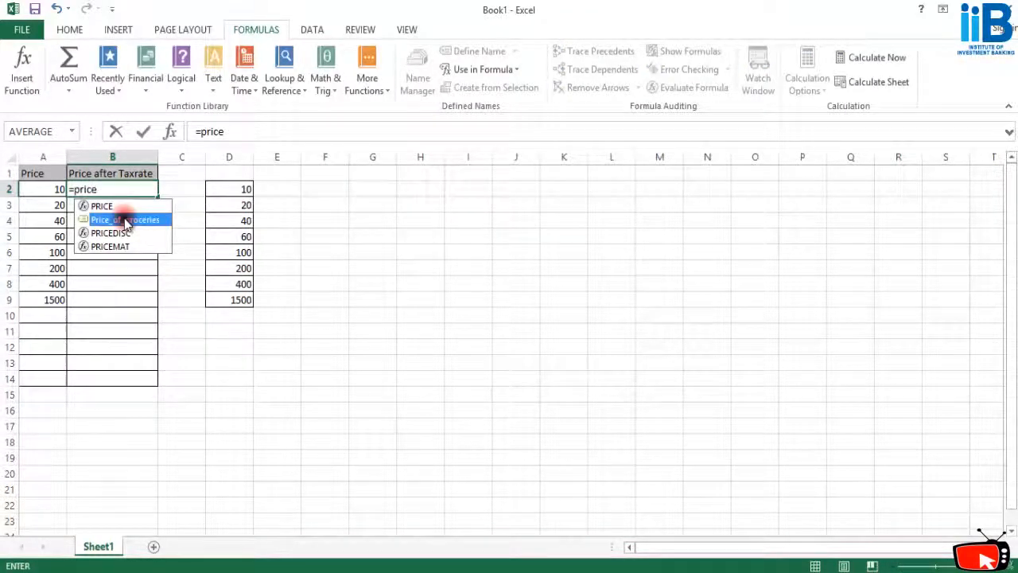
{"action": "double_click", "coordinate": [126, 219]}
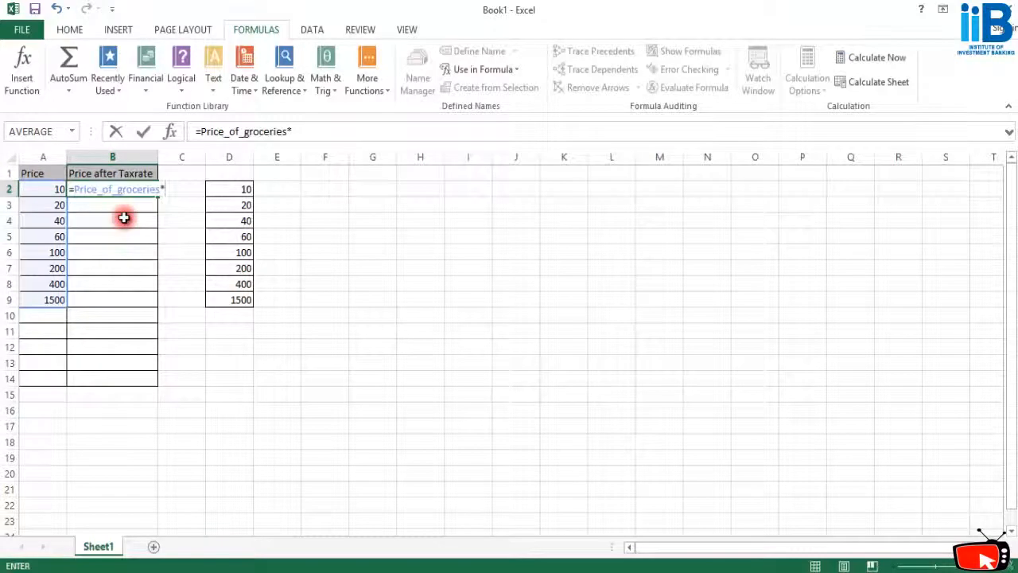
{"action": "type", "text": "*Tax"}
{"action": "key", "text": "Return"}
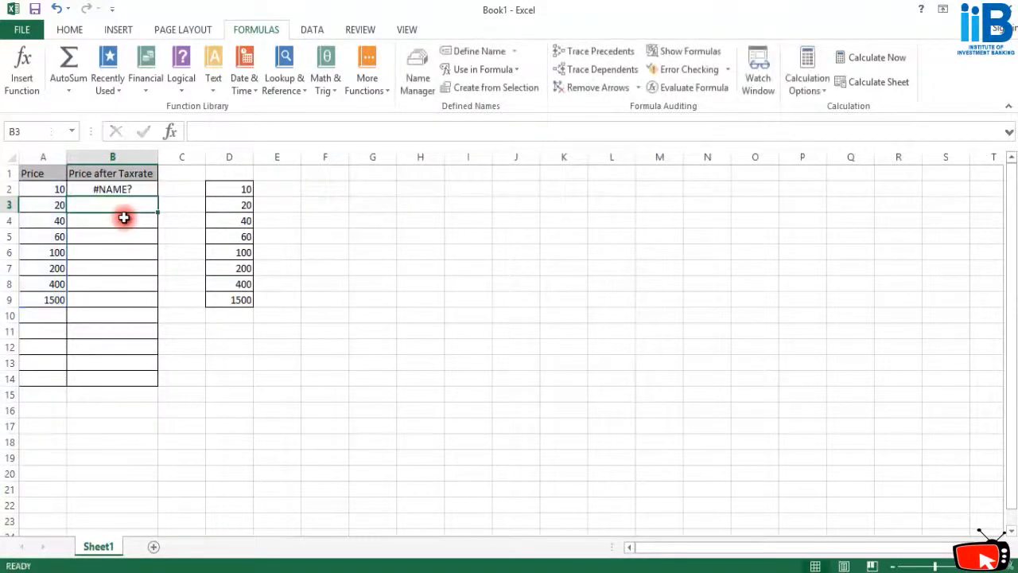
- Try changing the second factor of the formula in B2 to taxate
{"action": "left_click", "coordinate": [133, 185]}
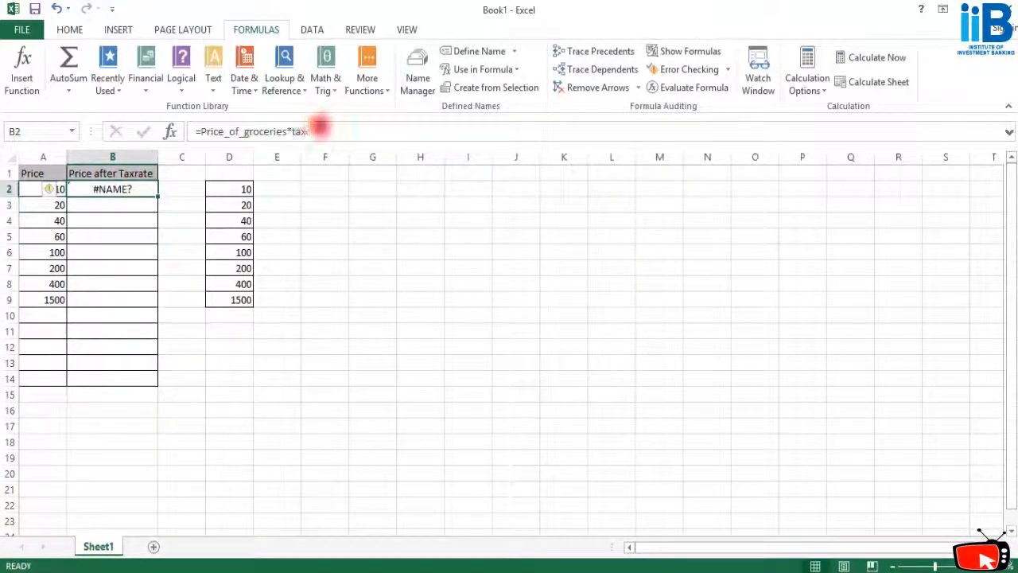
{"action": "left_click", "coordinate": [312, 131]}
{"action": "type", "text": "ate"}
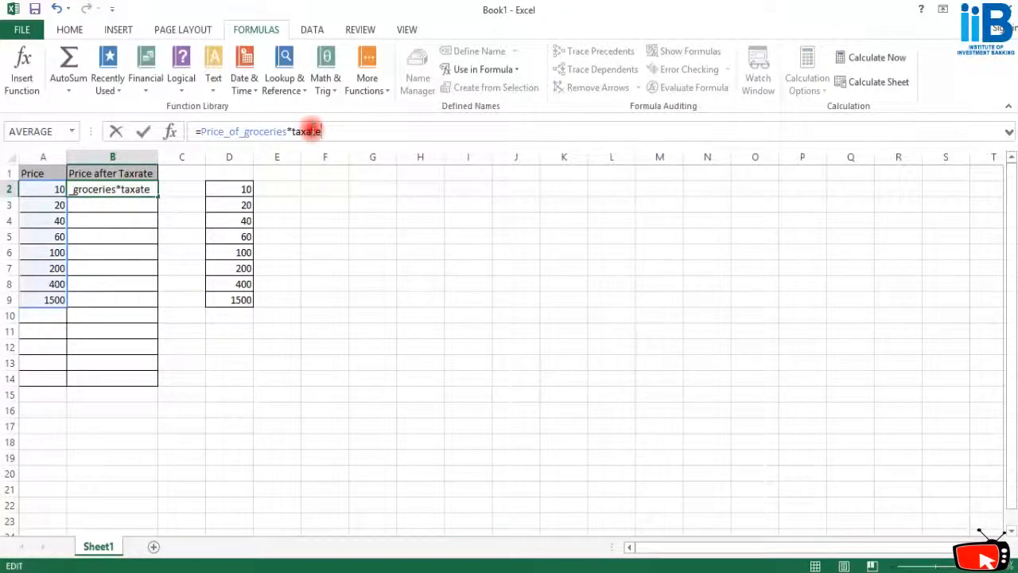
{"action": "key", "text": "Return"}
- Correct the formula in B2 to =Price_of_groceries*Taxrate, picking the defined name Taxrate from the suggestions
{"action": "left_click", "coordinate": [112, 191]}
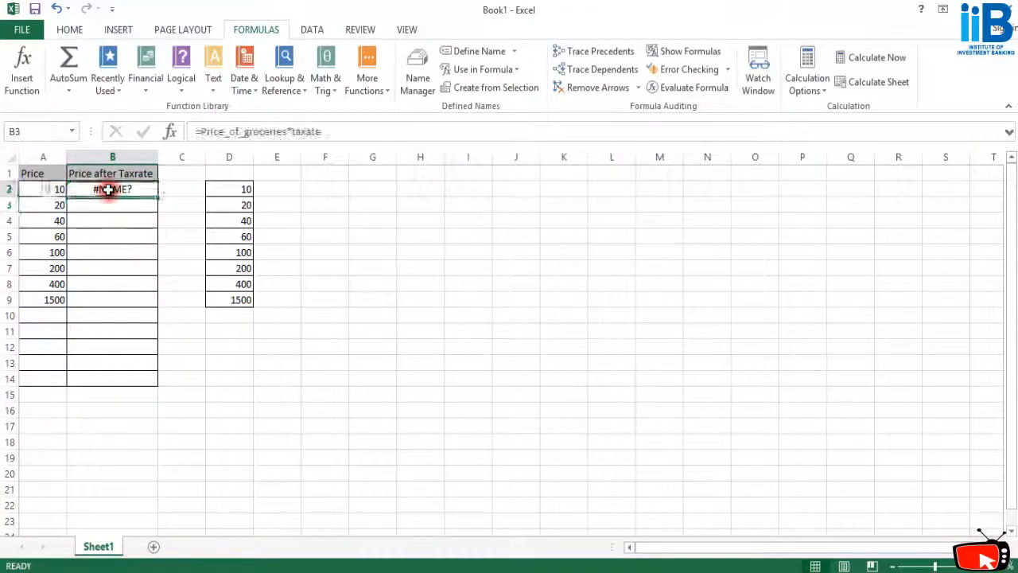
{"action": "double_click", "coordinate": [110, 189]}
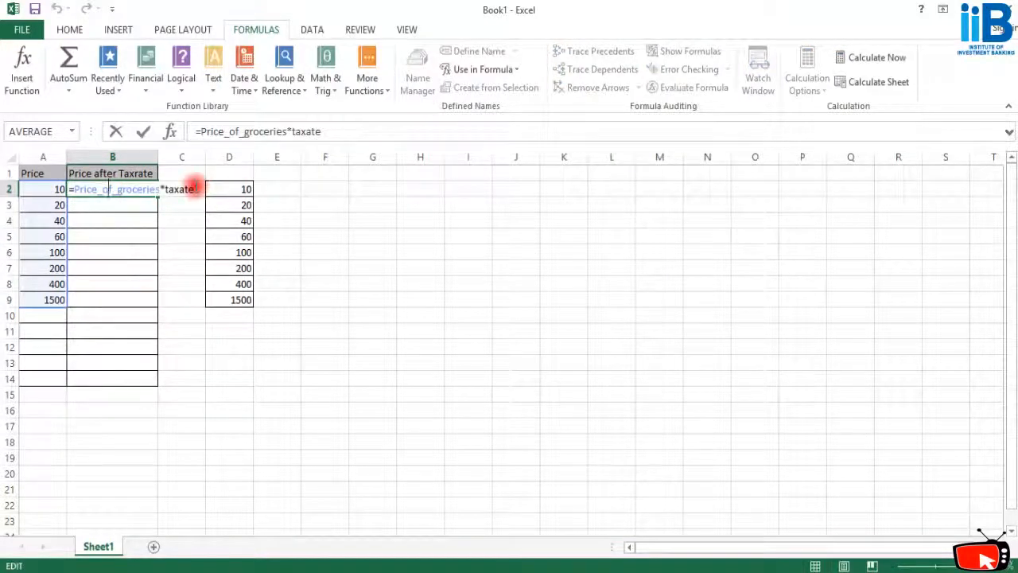
{"action": "left_click", "coordinate": [194, 188]}
{"action": "key", "text": "BackSpace"}
{"action": "key", "text": "BackSpace"}
{"action": "key", "text": "BackSpace"}
{"action": "key", "text": "BackSpace"}
{"action": "left_click", "coordinate": [195, 233]}
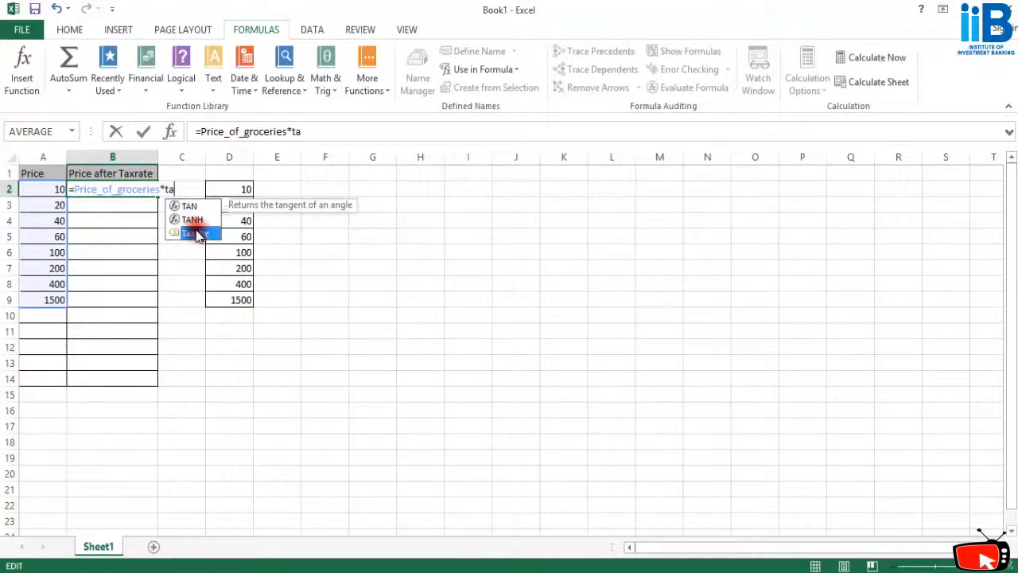
{"action": "double_click", "coordinate": [205, 233]}
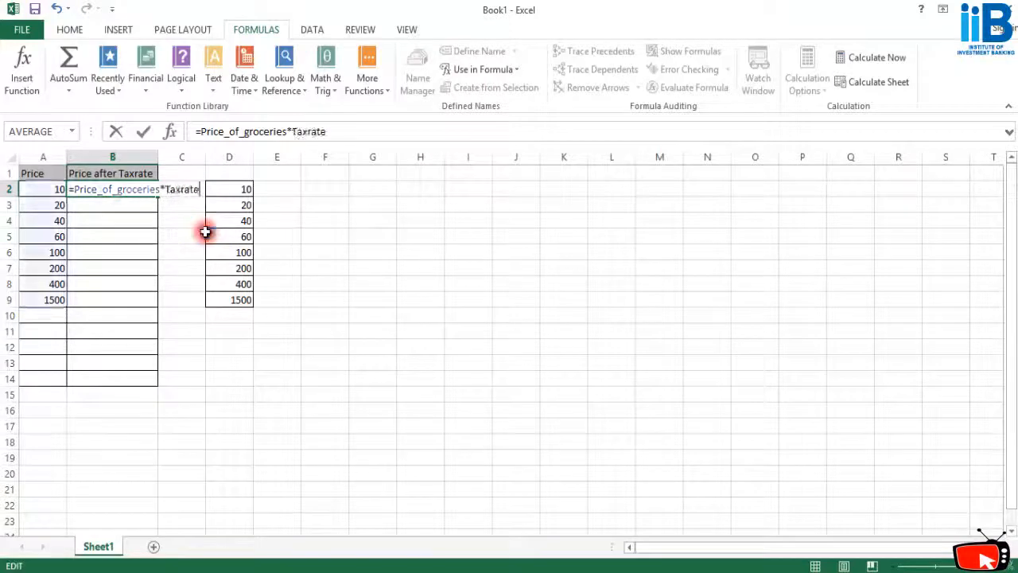
{"action": "key", "text": "Return"}
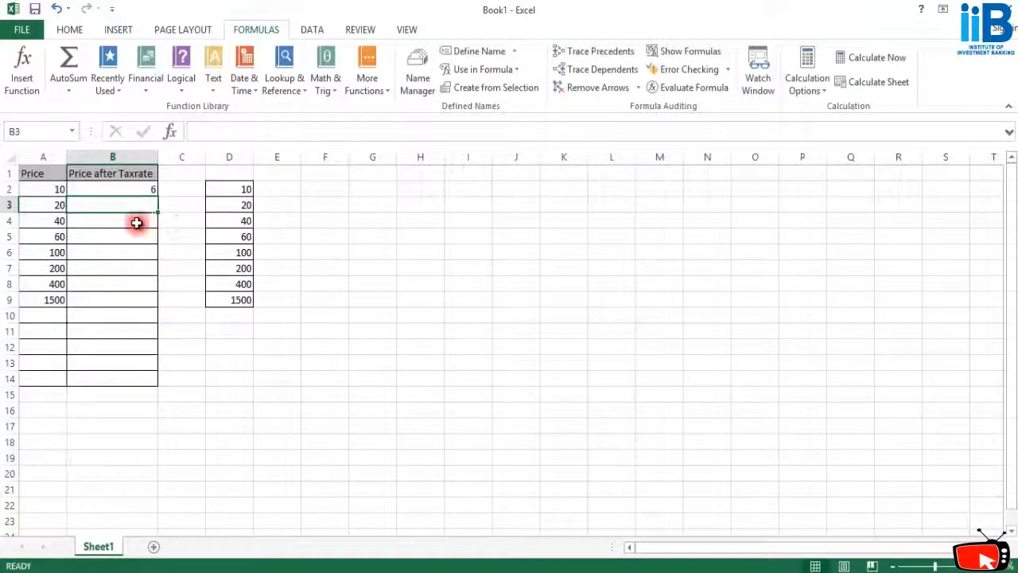
{"action": "left_click", "coordinate": [52, 189]}
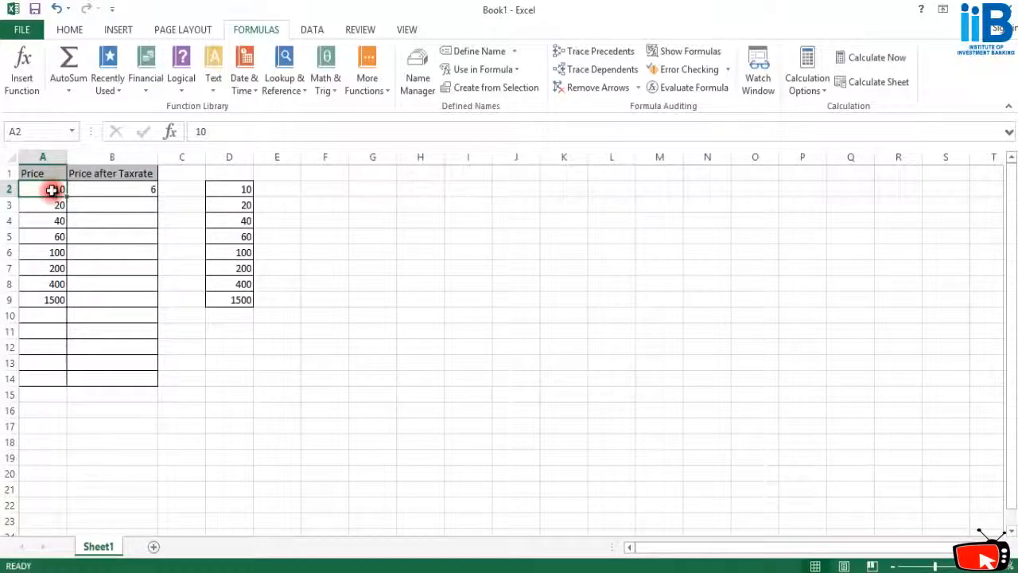
{"action": "left_click", "coordinate": [112, 191]}
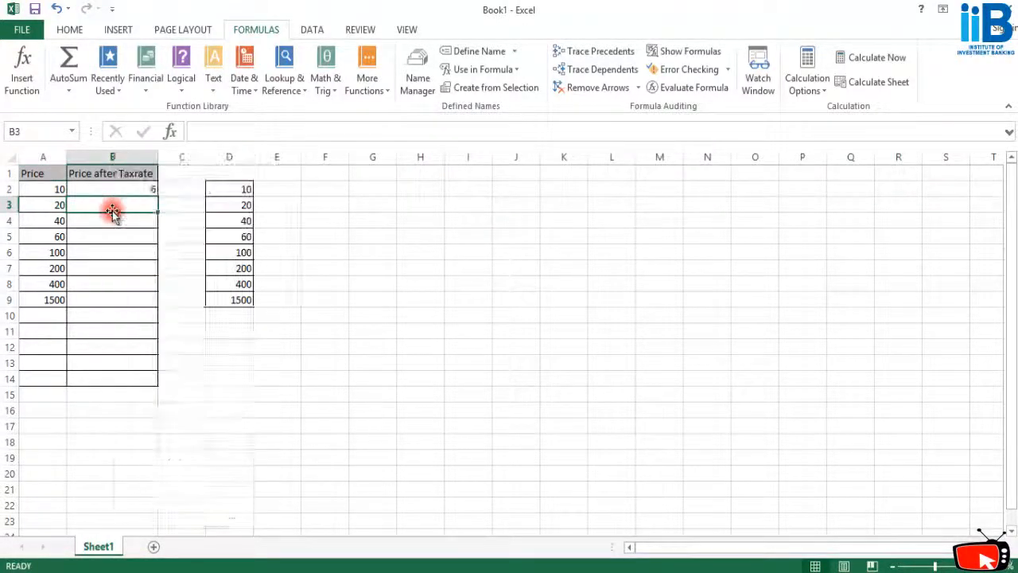
{"action": "right_click", "coordinate": [127, 194]}
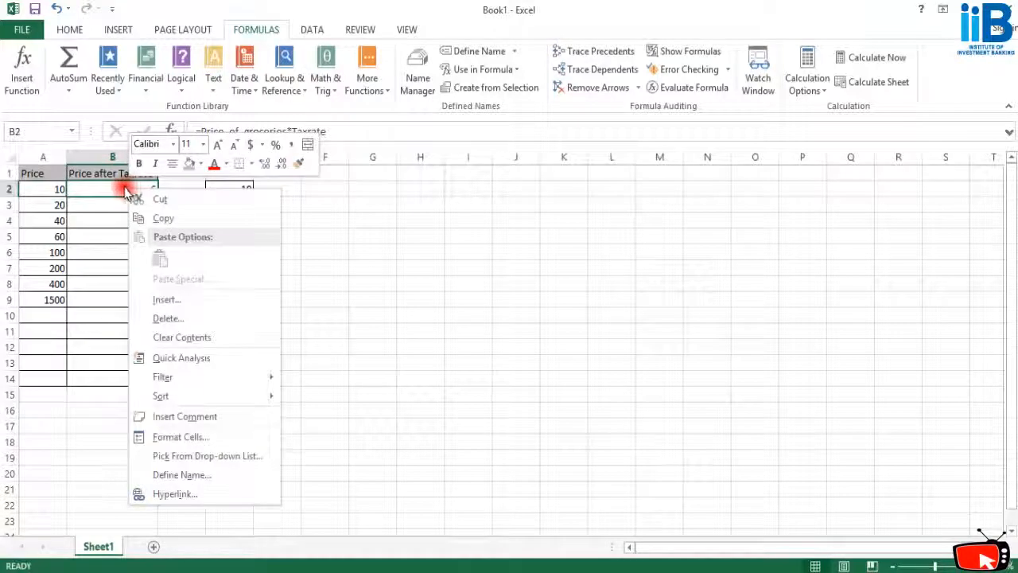
{"action": "left_click", "coordinate": [109, 233]}
{"action": "left_click", "coordinate": [120, 191]}
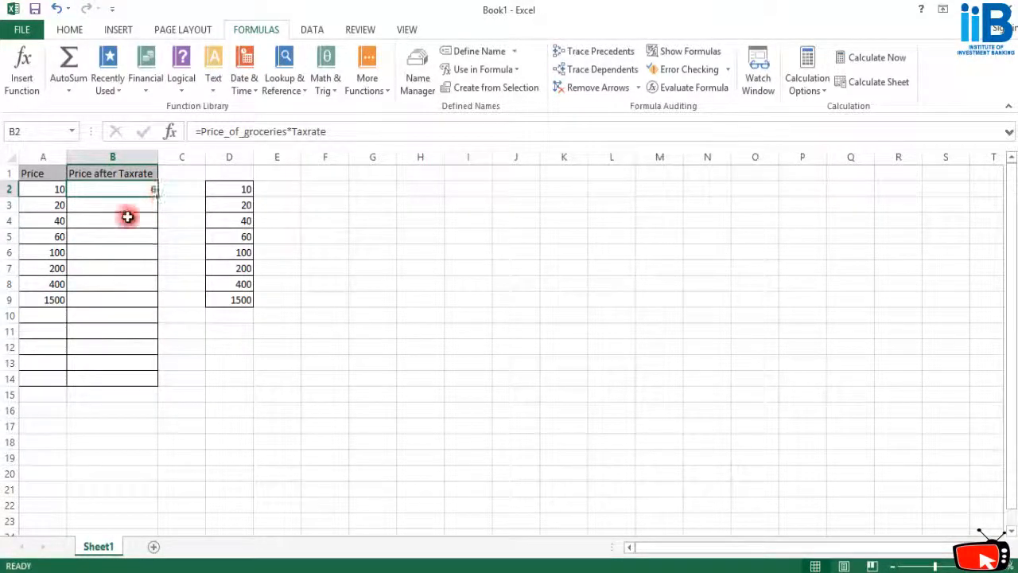
{"action": "double_click", "coordinate": [120, 221]}
- Fill the formula in B2 down through B9, beside the last price
{"action": "left_click", "coordinate": [129, 192]}
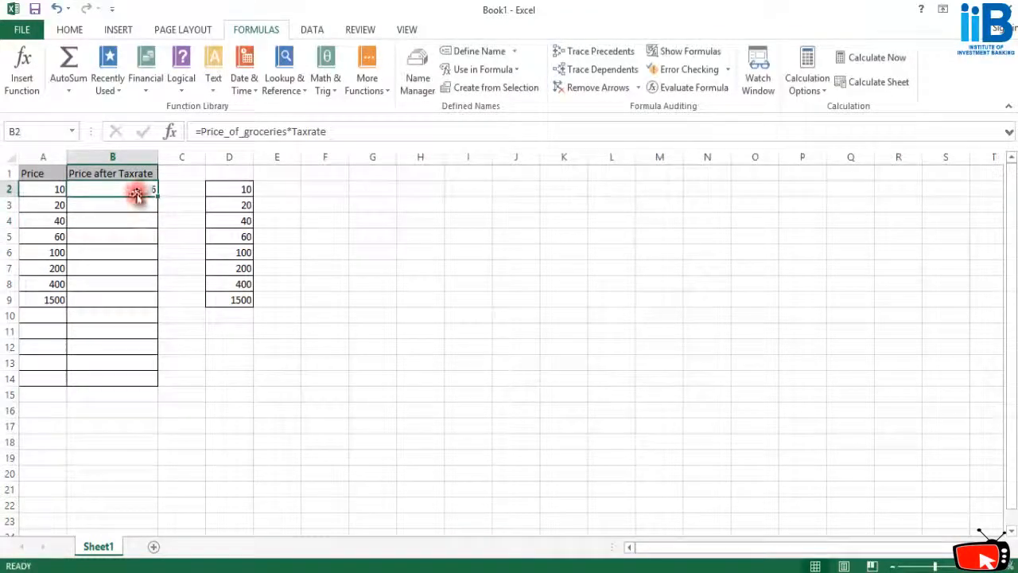
{"action": "left_click_drag", "start_coordinate": [157, 199], "coordinate": [148, 307]}
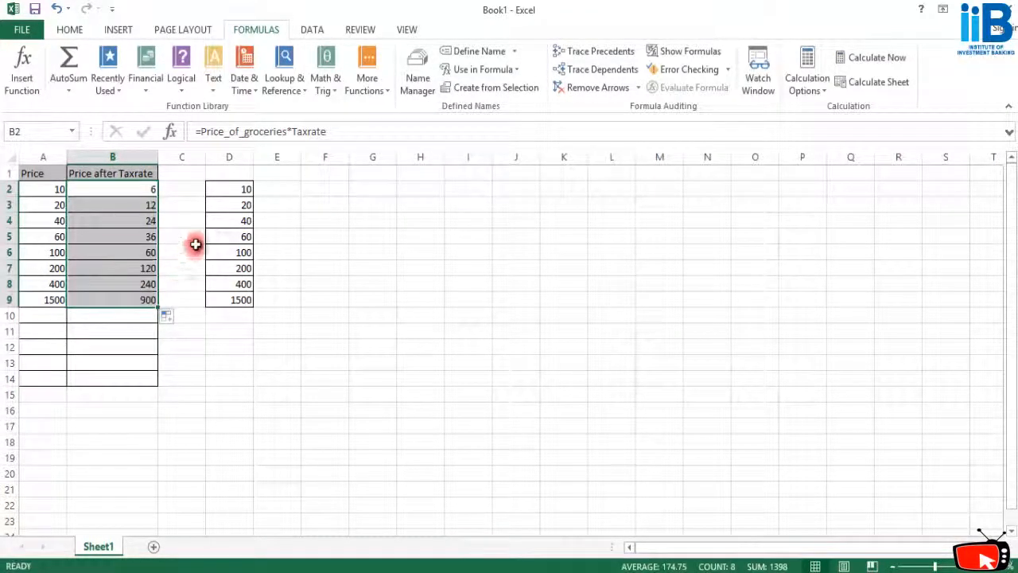
{"action": "left_click", "coordinate": [193, 248]}
- Check the formulas in the filled cells of the Price after Taxrate column, from B3 down to B9
{"action": "left_click", "coordinate": [127, 209]}
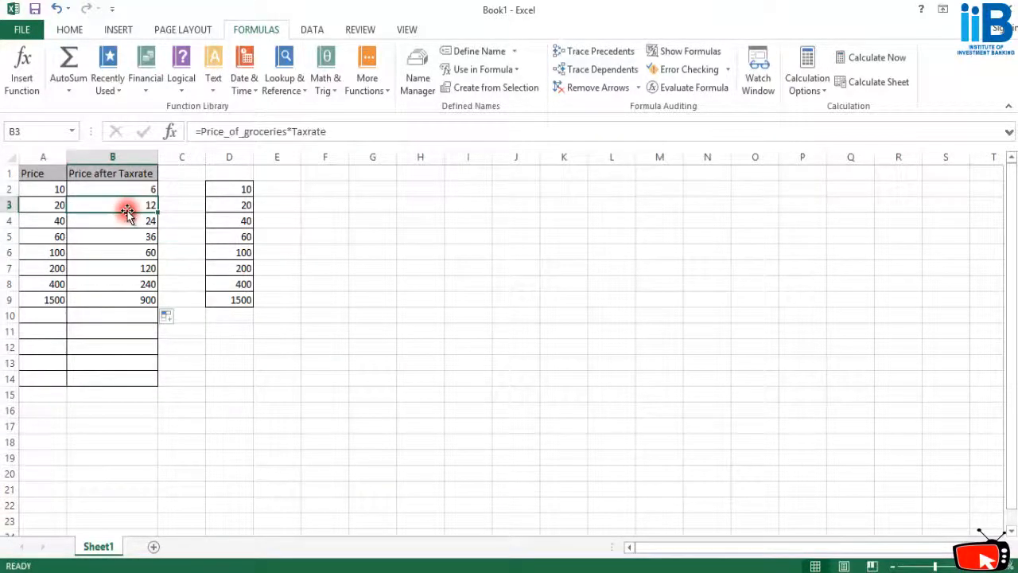
{"action": "left_click", "coordinate": [120, 222]}
{"action": "left_click", "coordinate": [120, 237]}
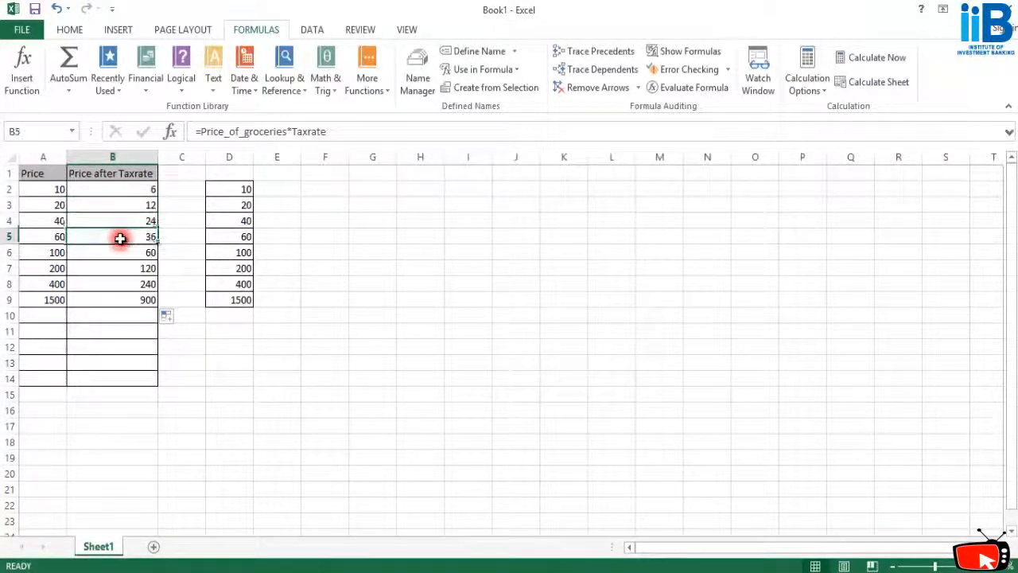
{"action": "left_click", "coordinate": [120, 255]}
{"action": "left_click", "coordinate": [121, 273]}
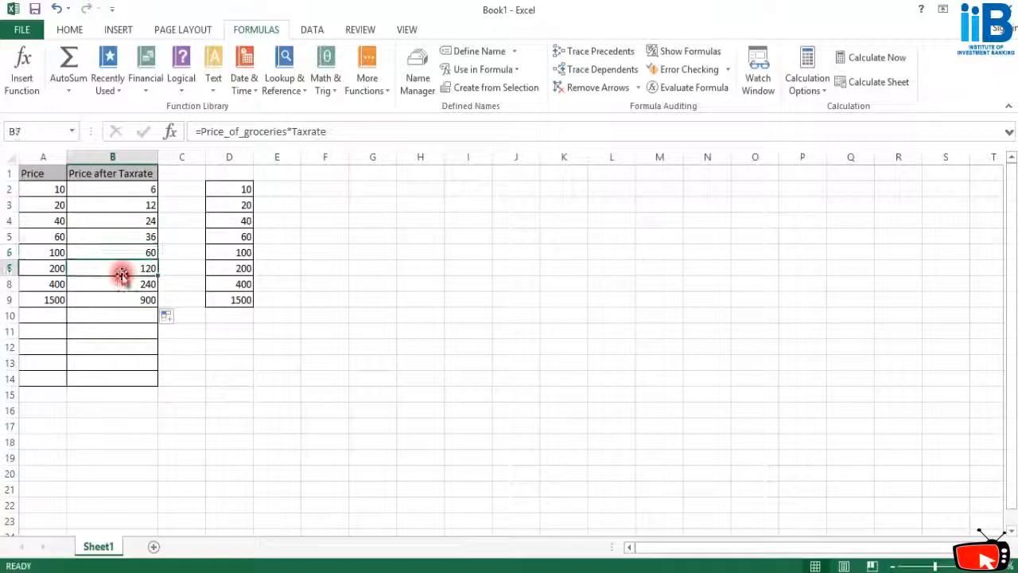
{"action": "left_click", "coordinate": [132, 286]}
{"action": "left_click", "coordinate": [133, 299]}
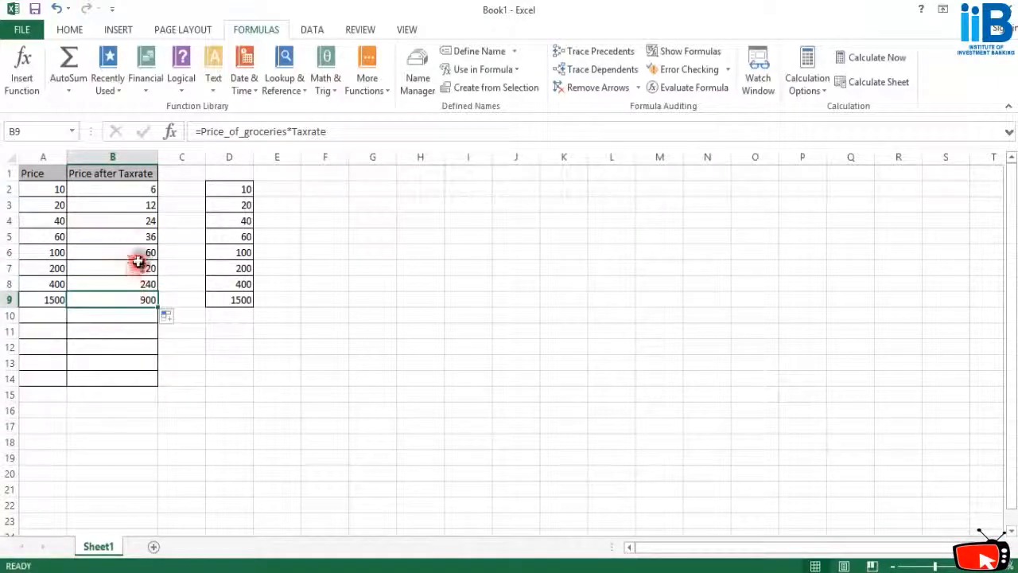
{"action": "left_click", "coordinate": [134, 267]}
{"action": "left_click", "coordinate": [389, 253]}
{"action": "left_click", "coordinate": [98, 250]}
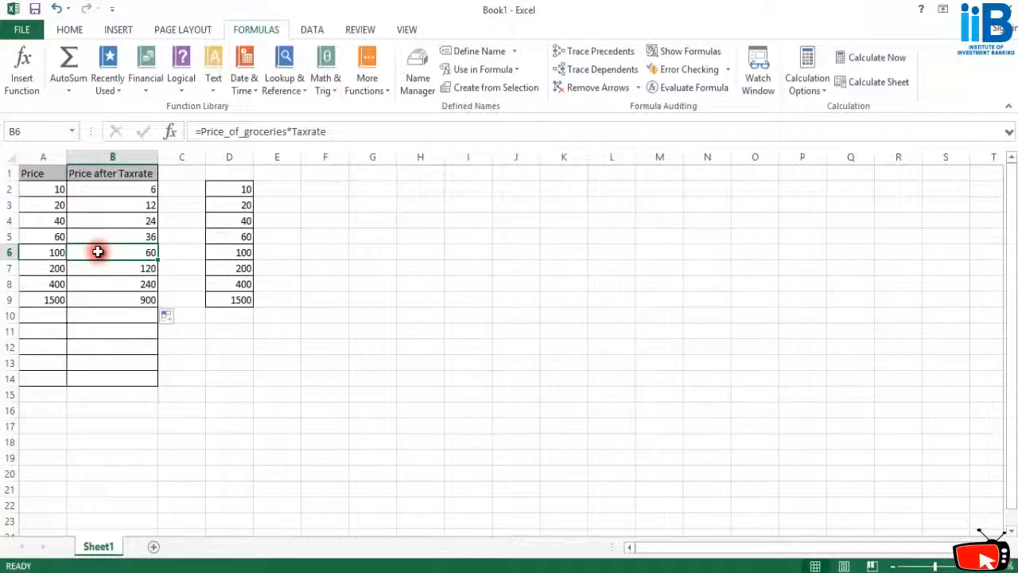
{"action": "left_click", "coordinate": [430, 328]}
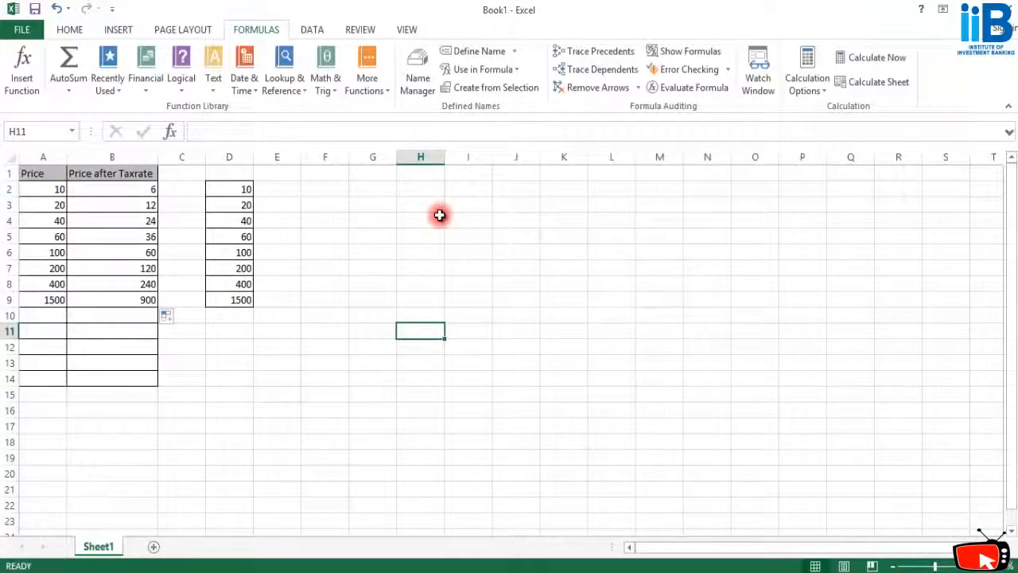
{"action": "left_click", "coordinate": [298, 334]}
{"action": "left_click", "coordinate": [500, 280]}
{"action": "left_click", "coordinate": [360, 297]}
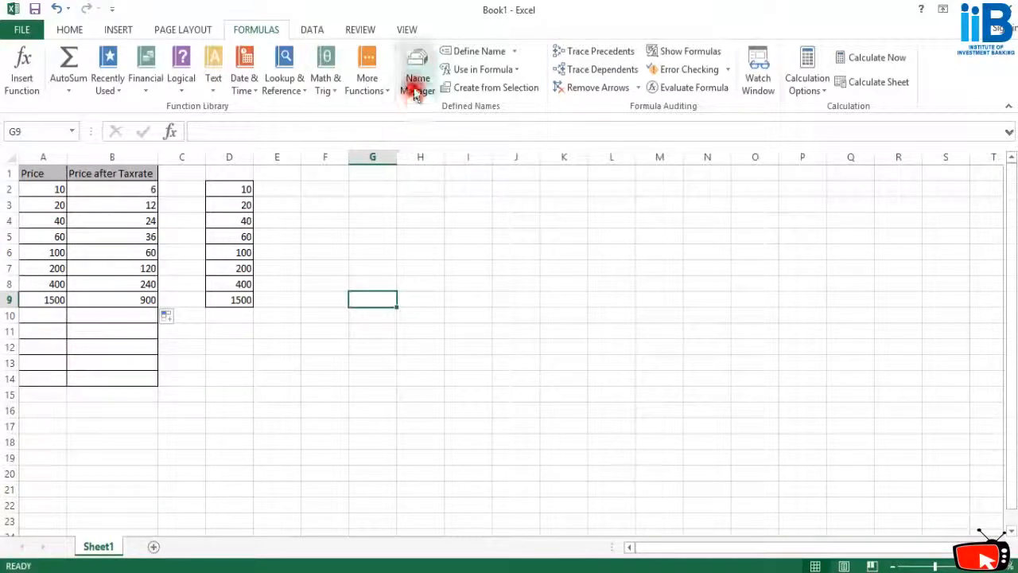
- Open the Name Manager and review the two grocery price names and the ranges they refer to
{"action": "left_click", "coordinate": [69, 30]}
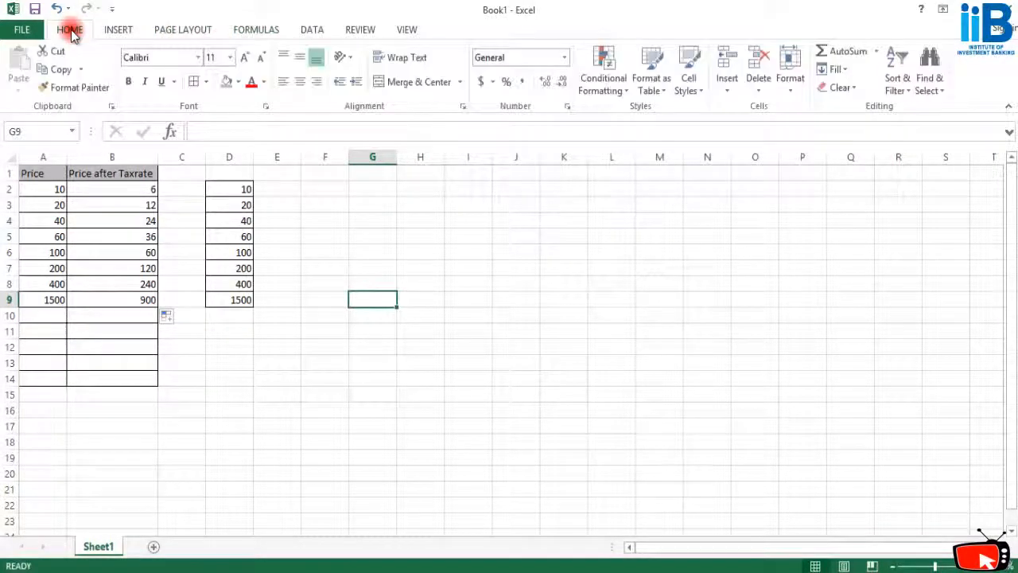
{"action": "right_click", "coordinate": [263, 36]}
{"action": "left_click", "coordinate": [264, 34]}
{"action": "left_click", "coordinate": [267, 32]}
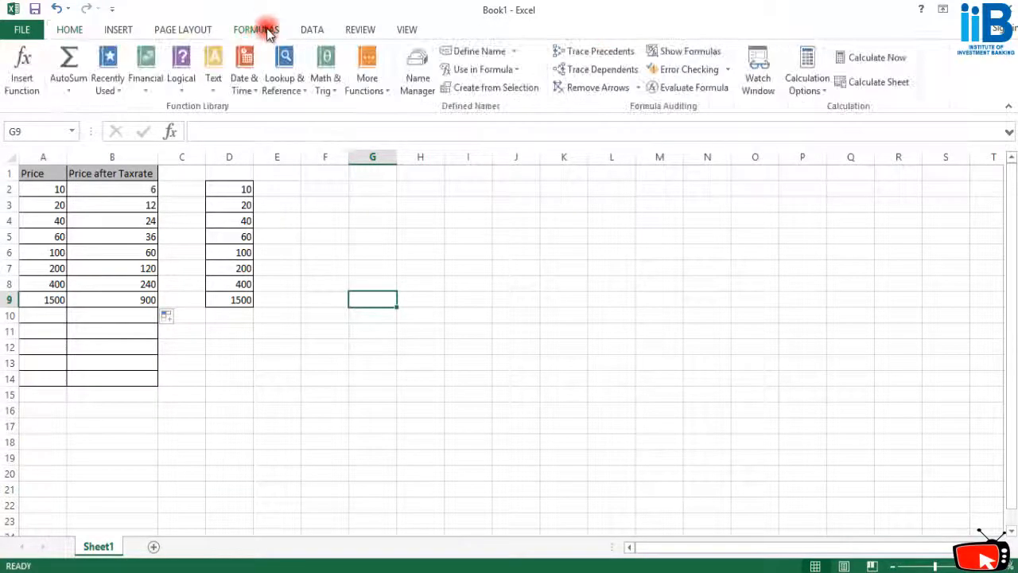
{"action": "left_click", "coordinate": [417, 76]}
{"action": "left_click", "coordinate": [242, 128]}
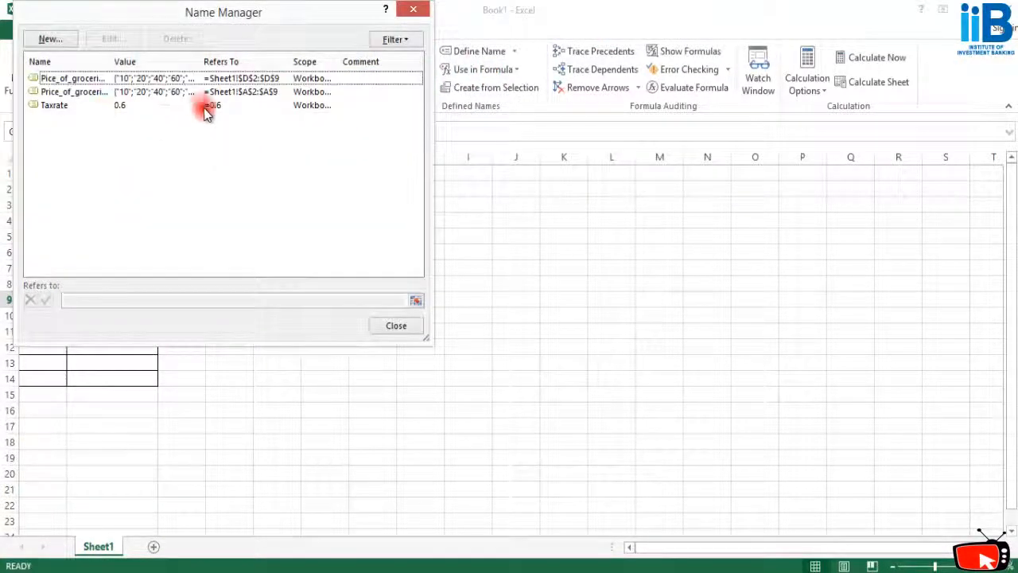
{"action": "left_click", "coordinate": [176, 81]}
{"action": "left_click", "coordinate": [176, 91]}
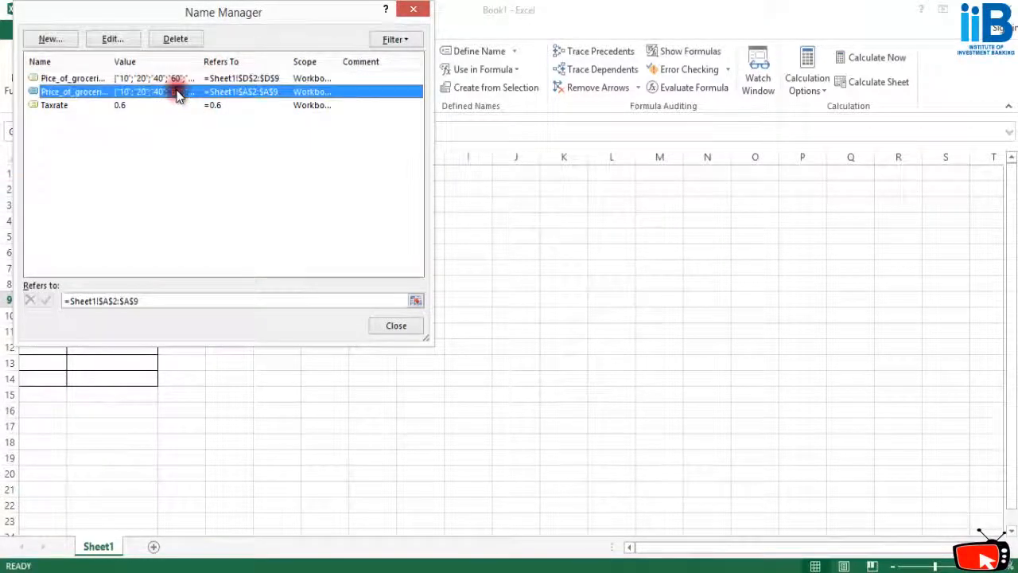
- Edit the defined name Taxrate so it refers to the constant 5, close the Name Manager, and check cells B2 and B6
{"action": "left_click", "coordinate": [161, 105]}
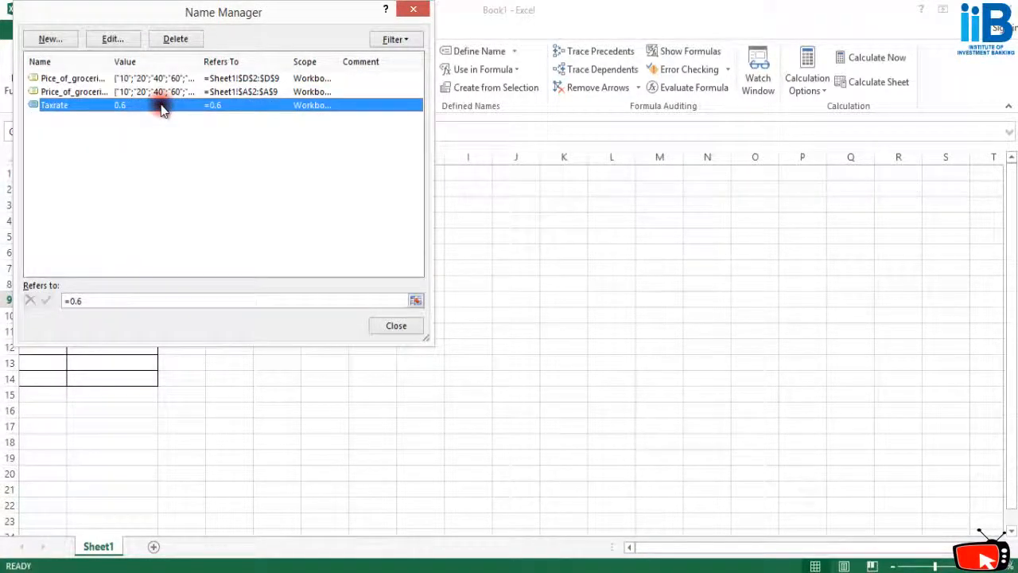
{"action": "left_click", "coordinate": [108, 39]}
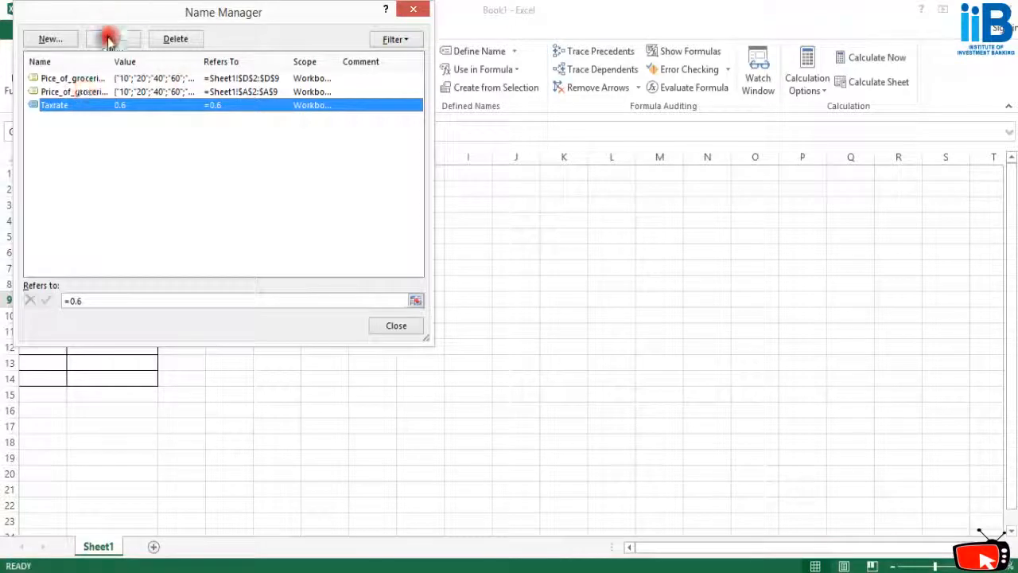
{"action": "left_click", "coordinate": [158, 231]}
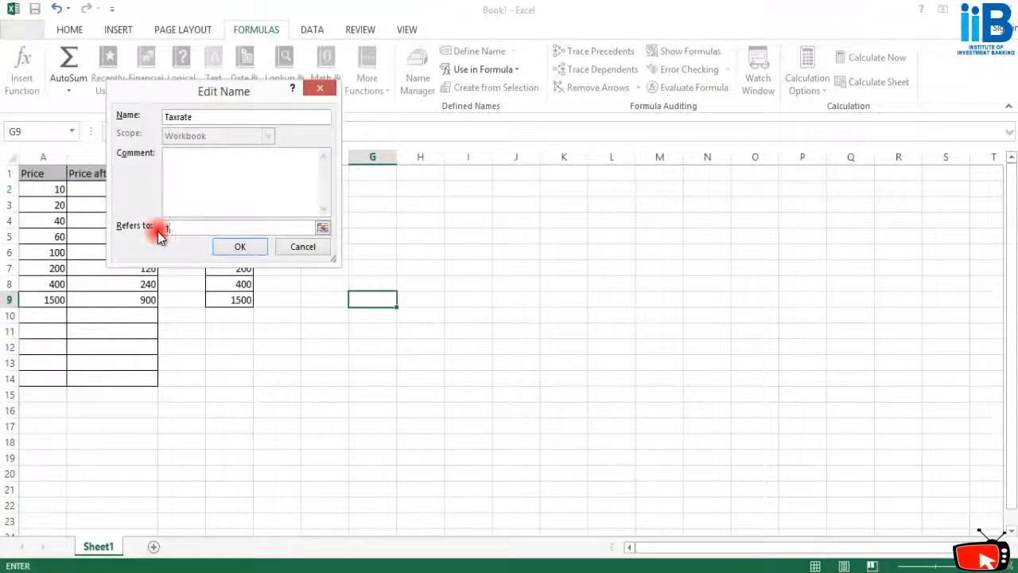
{"action": "left_click", "coordinate": [243, 247]}
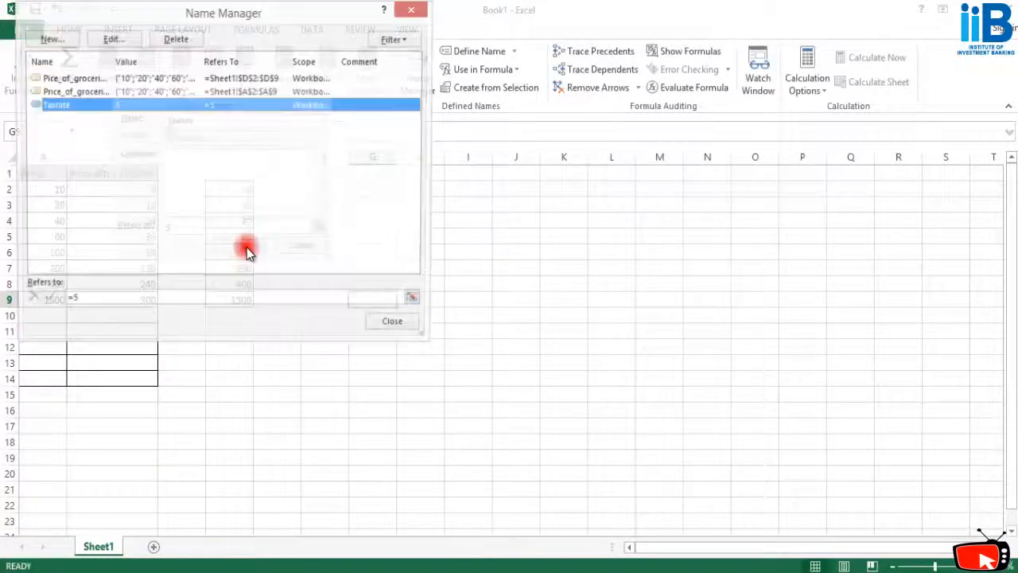
{"action": "left_click", "coordinate": [413, 10]}
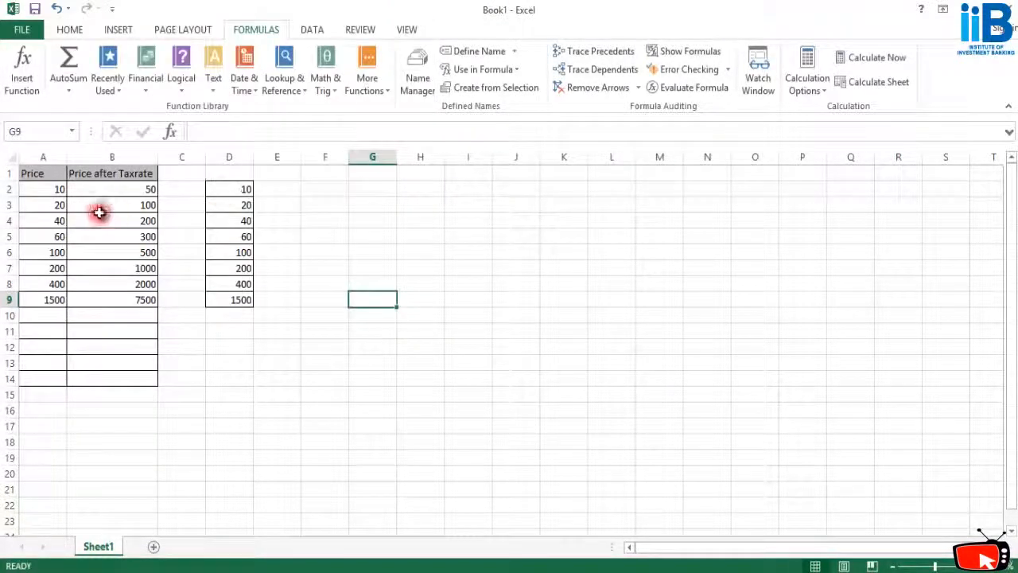
{"action": "left_click", "coordinate": [147, 192]}
{"action": "left_click", "coordinate": [136, 257]}
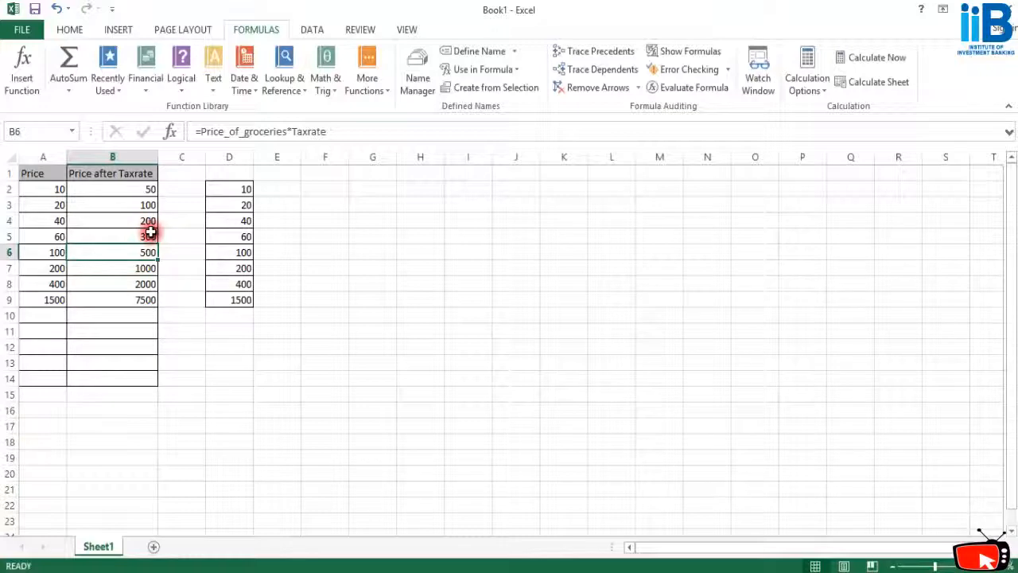
- Check the formulas in cells B9 and B8 of the Price after Taxrate column
{"action": "left_click", "coordinate": [143, 298]}
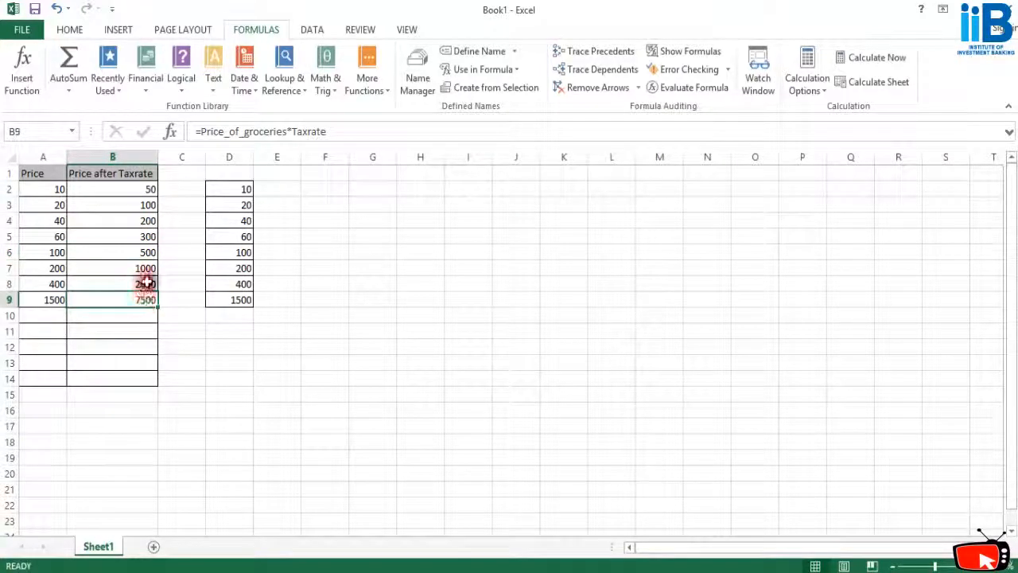
{"action": "left_click", "coordinate": [147, 283]}
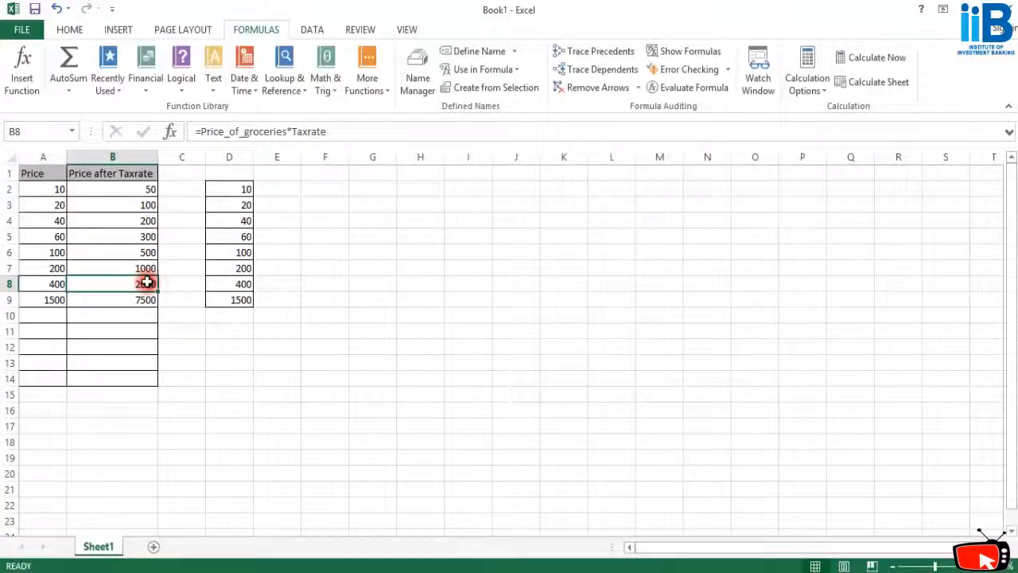
{"action": "left_click", "coordinate": [372, 378]}
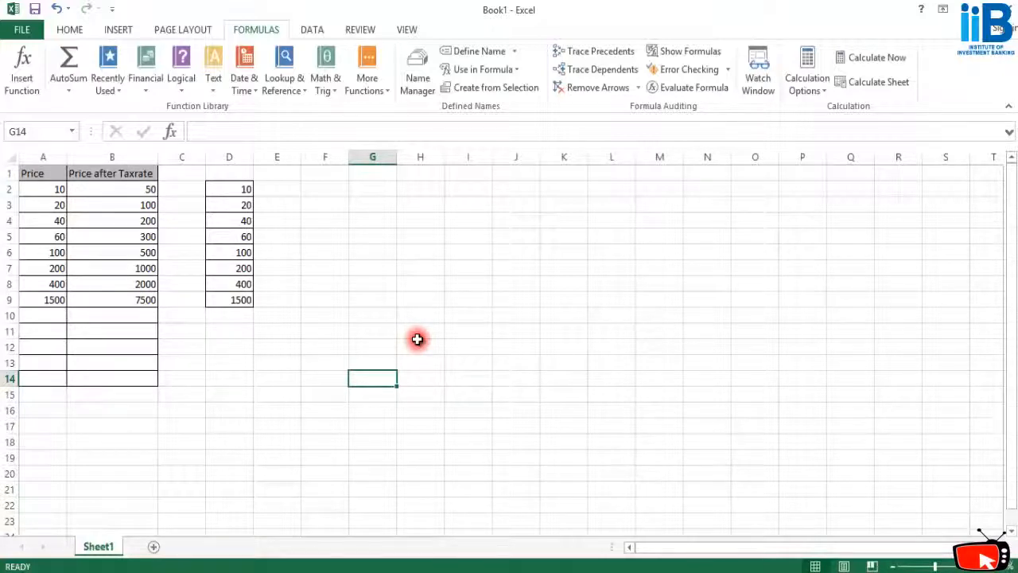
- Enter the formula =SUM(Price_of_groceries) in cell G2 using the defined name, and check the entered formula
{"action": "left_click", "coordinate": [385, 191]}
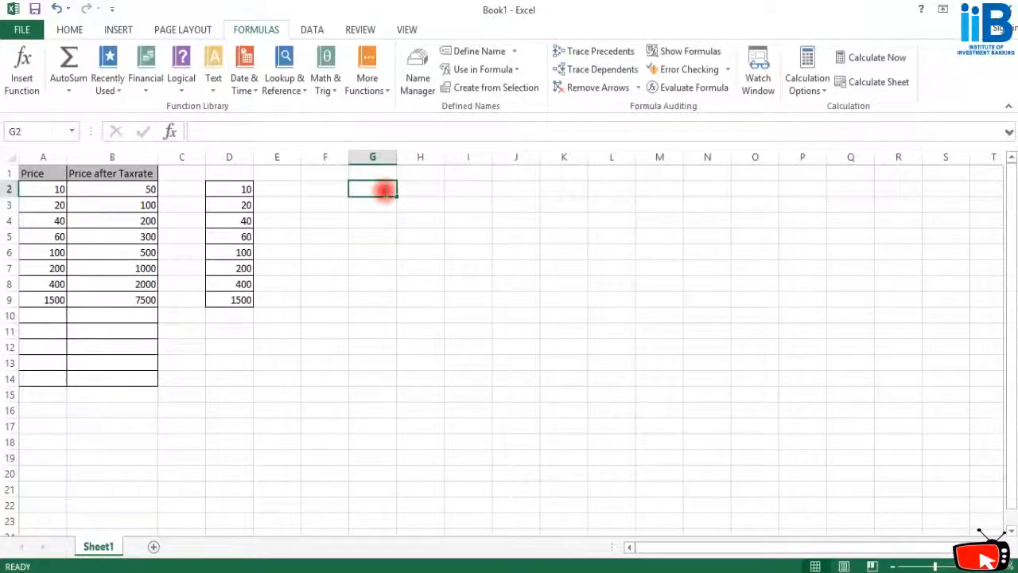
{"action": "type", "text": "=sum(price"}
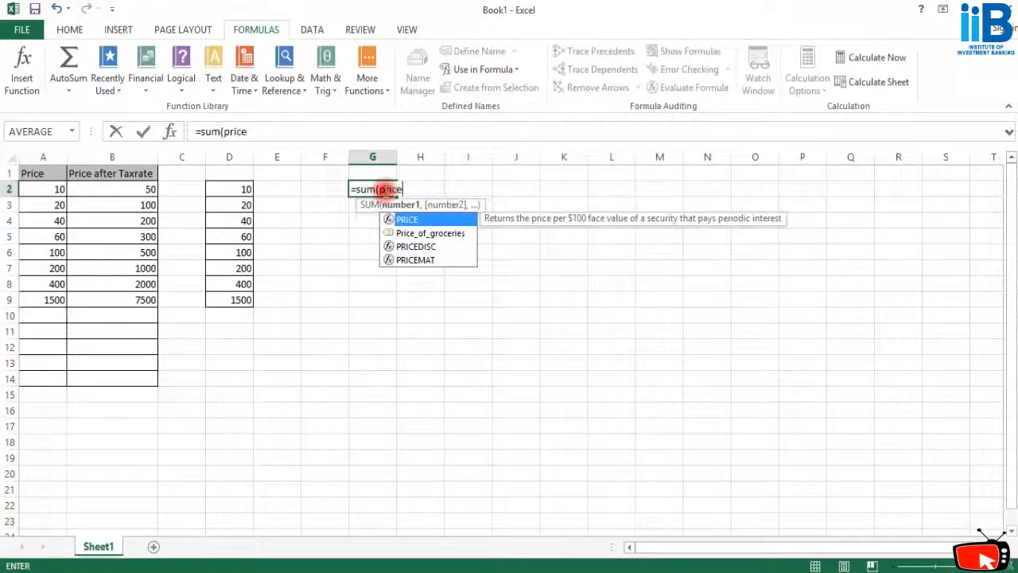
{"action": "double_click", "coordinate": [413, 232]}
{"action": "type", "text": ")"}
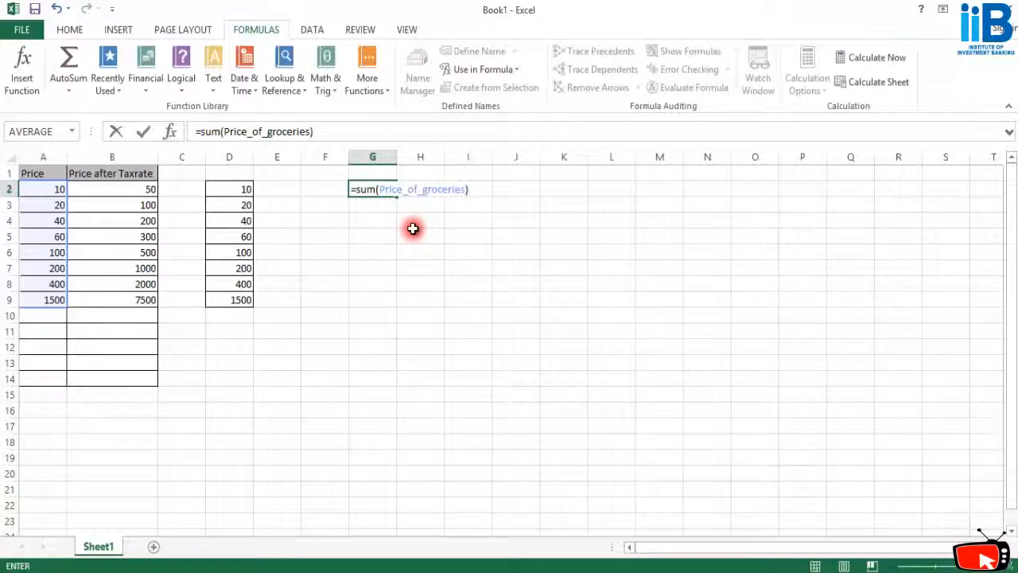
{"action": "key", "text": "Return"}
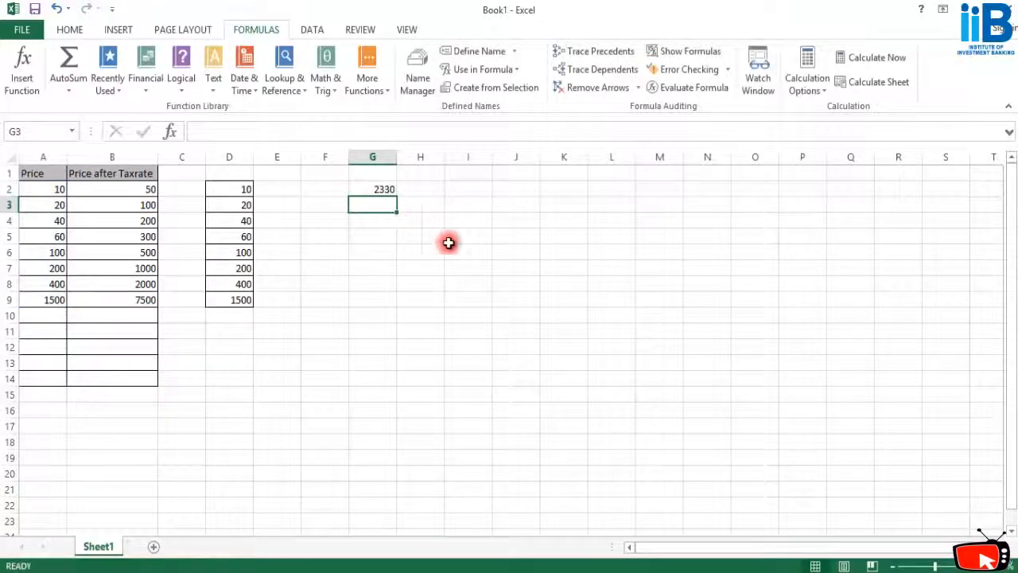
{"action": "left_click", "coordinate": [376, 189]}
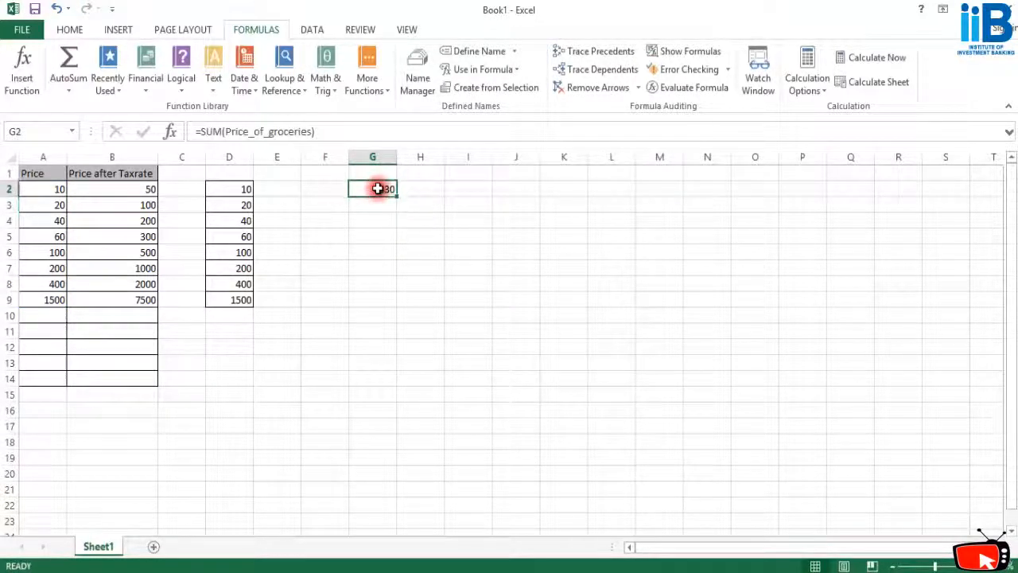
- Add the price 2000 in cell A10 below the last price, and check the sum formula in G2
{"action": "left_click", "coordinate": [45, 313]}
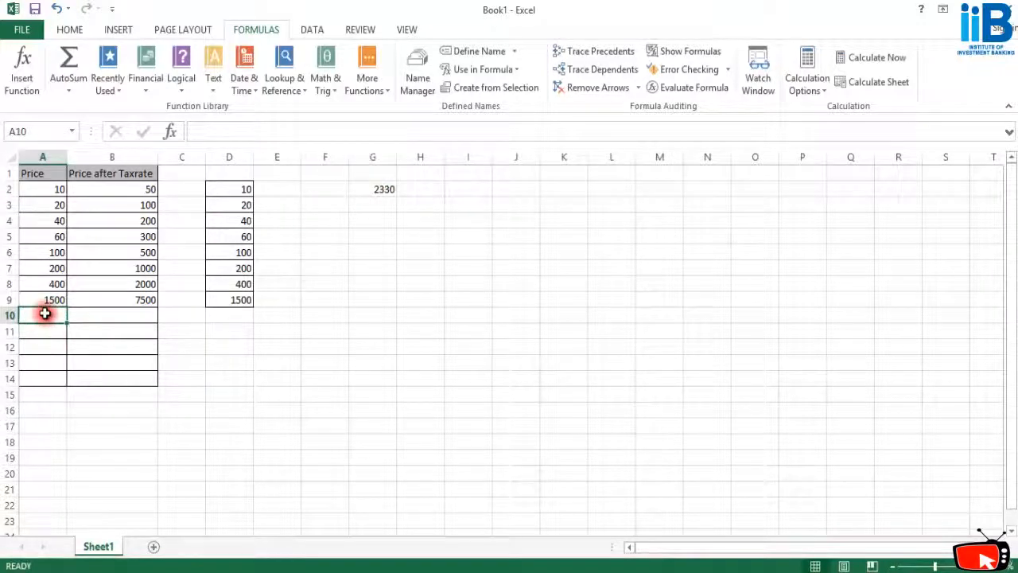
{"action": "type", "text": "1"}
{"action": "key", "text": "BackSpace"}
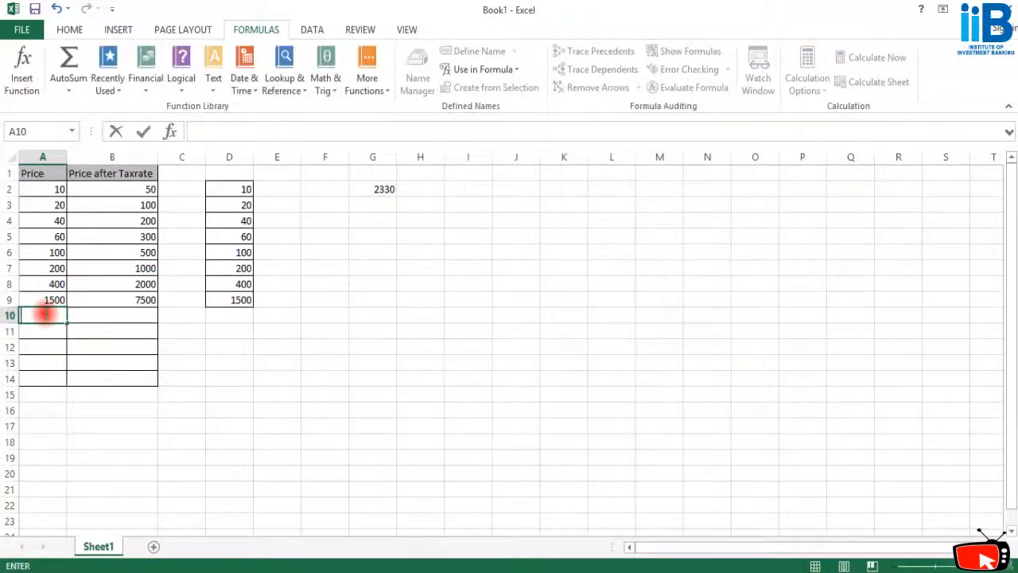
{"action": "type", "text": "2000"}
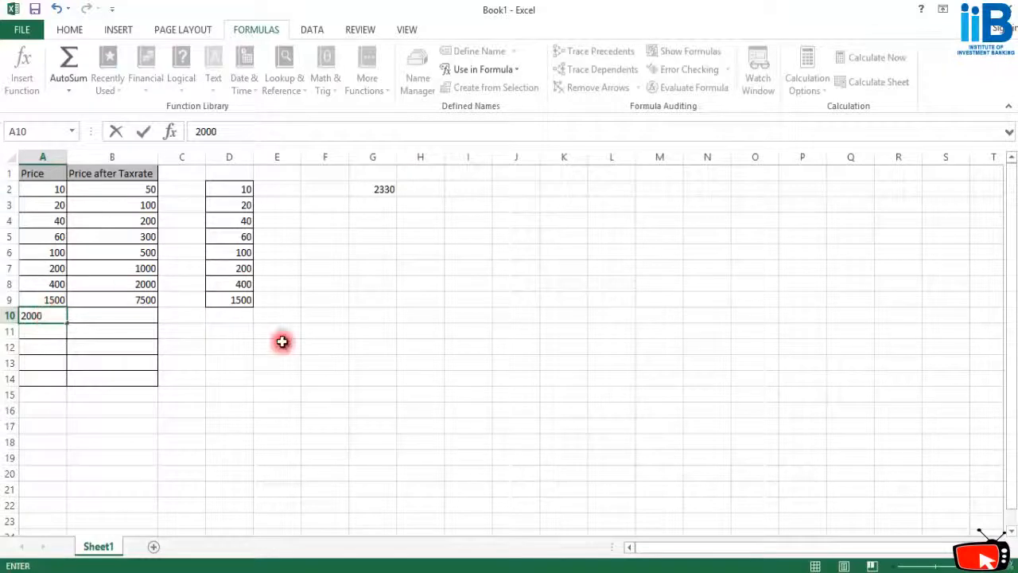
{"action": "left_click", "coordinate": [420, 331]}
{"action": "left_click", "coordinate": [384, 188]}
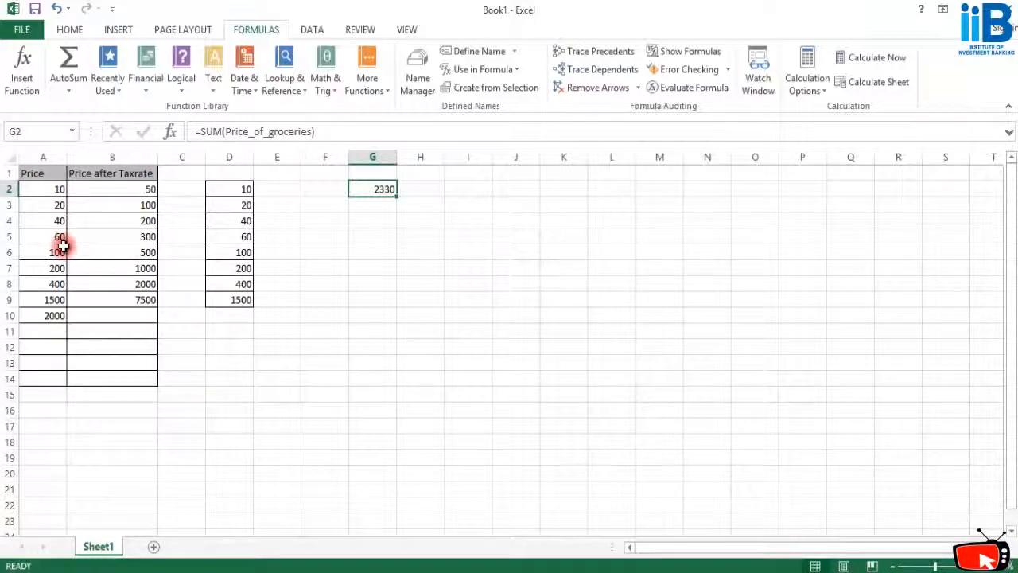
{"action": "left_click", "coordinate": [123, 288]}
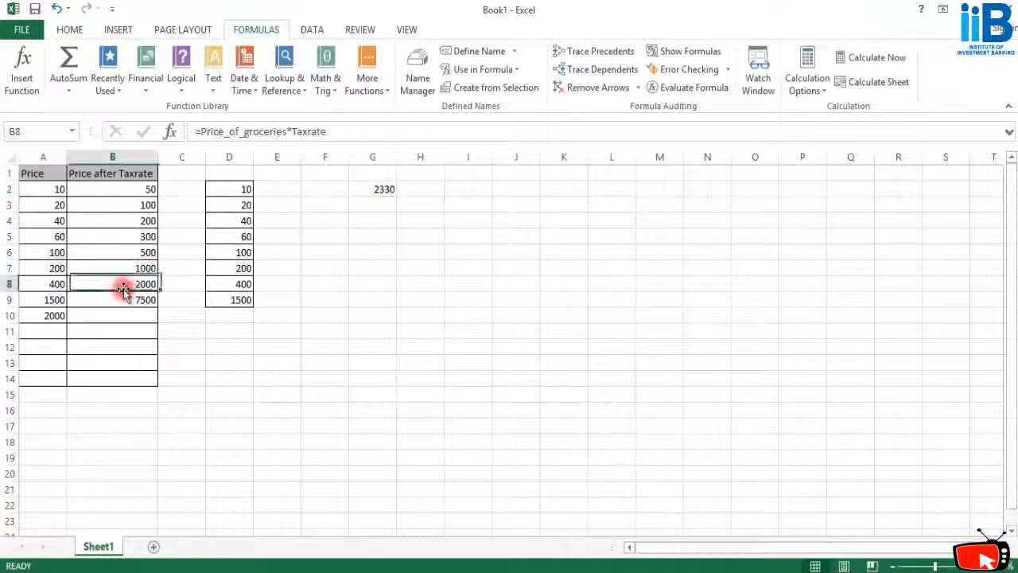
{"action": "left_click", "coordinate": [50, 191]}
{"action": "left_click", "coordinate": [53, 330]}
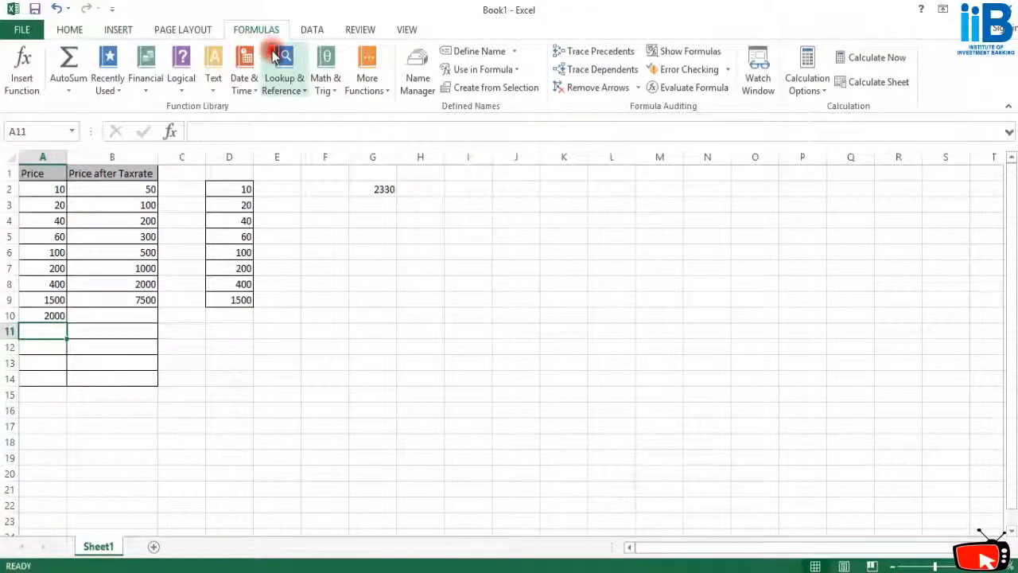
- Open the defined name Price_of_groceries for editing from the Name Manager and select its whole reference
{"action": "scroll", "coordinate": [398, 125], "scroll_direction": "up", "scroll_amount": 1}
{"action": "left_click", "coordinate": [418, 84]}
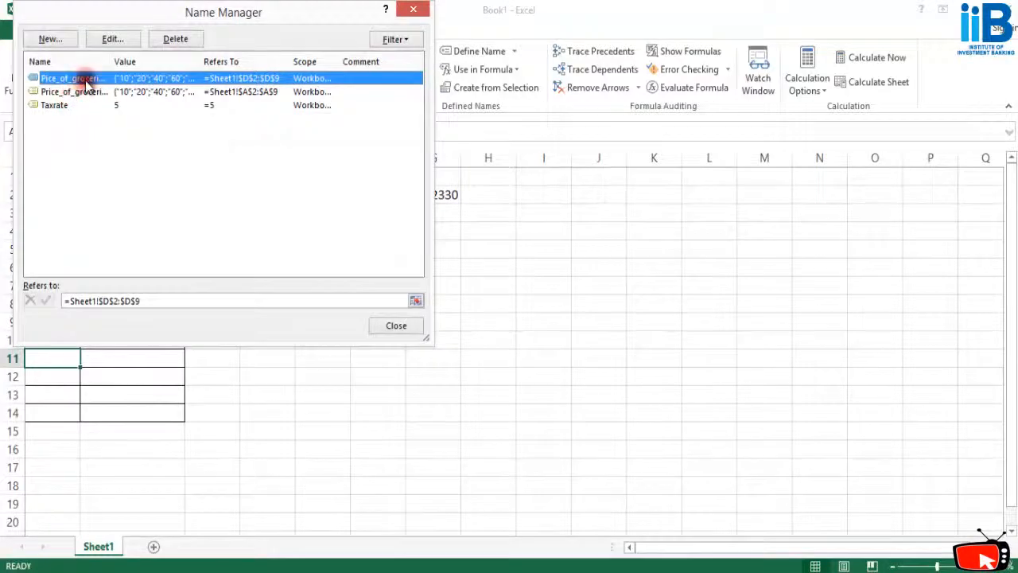
{"action": "double_click", "coordinate": [87, 92]}
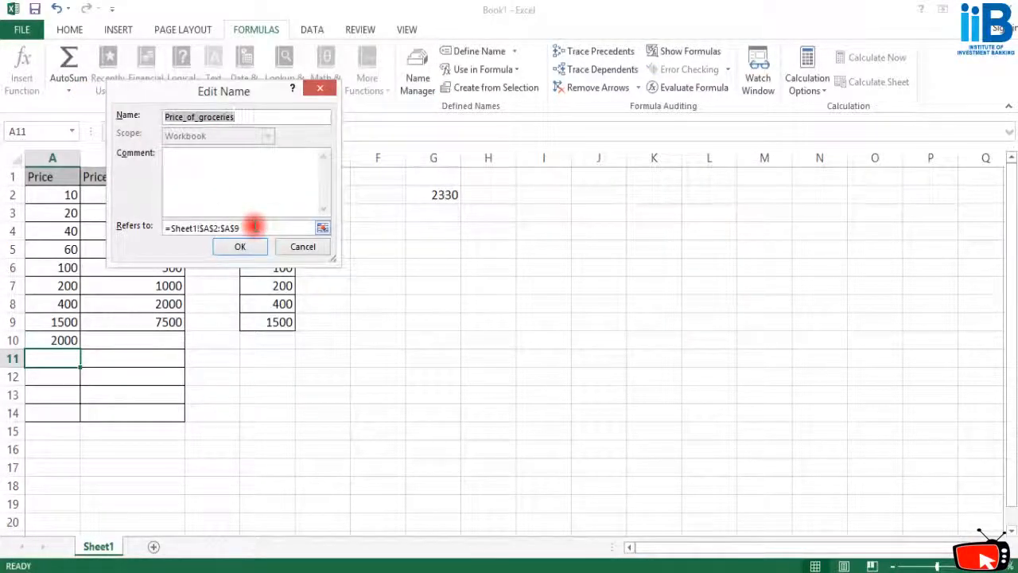
{"action": "key", "text": "BackSpace"}
{"action": "left_click_drag", "start_coordinate": [256, 227], "coordinate": [135, 226]}
- Make Price_of_groceries refer to =offset($A$2,0,0,counta($a:$a),1), close the Name Manager, and check the sum in G2
{"action": "type", "text": "="}
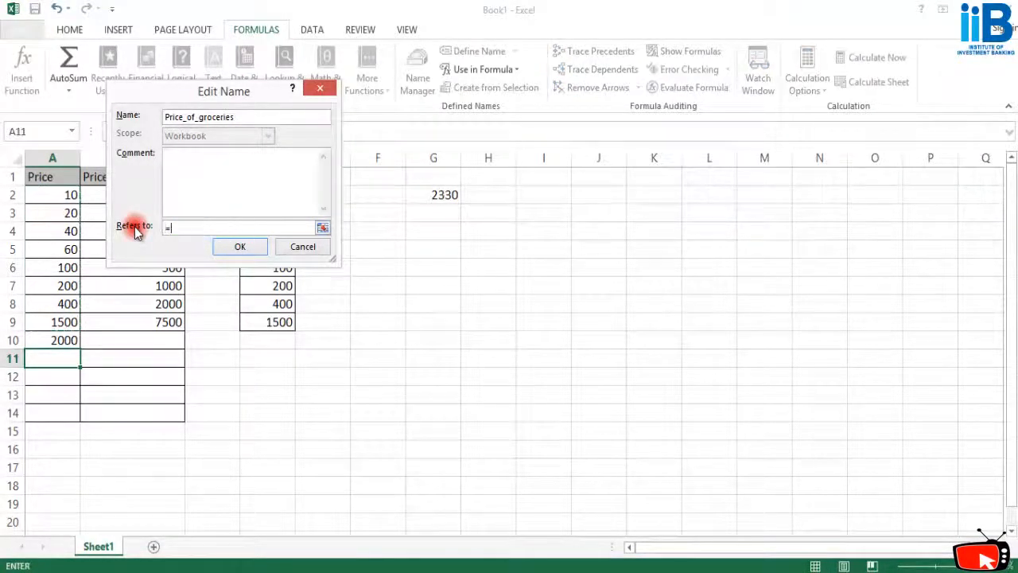
{"action": "type", "text": "offset("}
{"action": "type", "text": "$A$2"}
{"action": "key", "text": "BackSpace"}
{"action": "type", "text": ",0,0"}
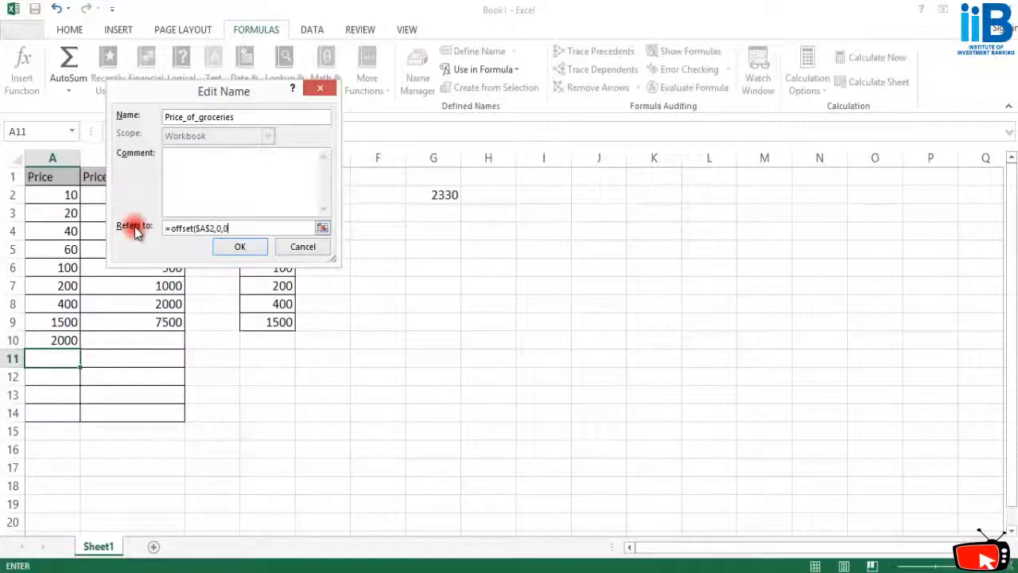
{"action": "key", "text": "BackSpace"}
{"action": "type", "text": "0,"}
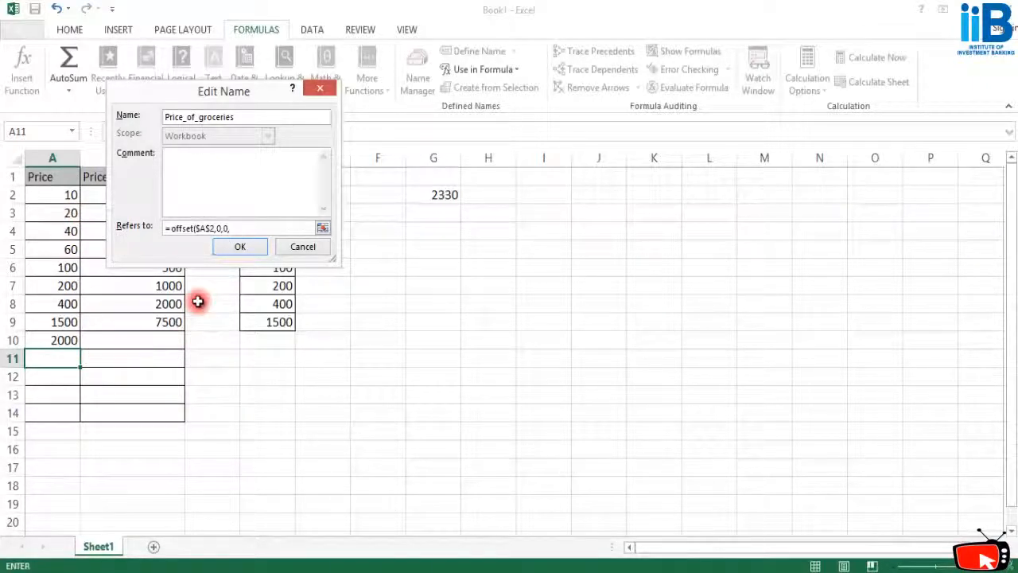
{"action": "type", "text": "counta($a:$a),1"}
{"action": "type", "text": "),1)"}
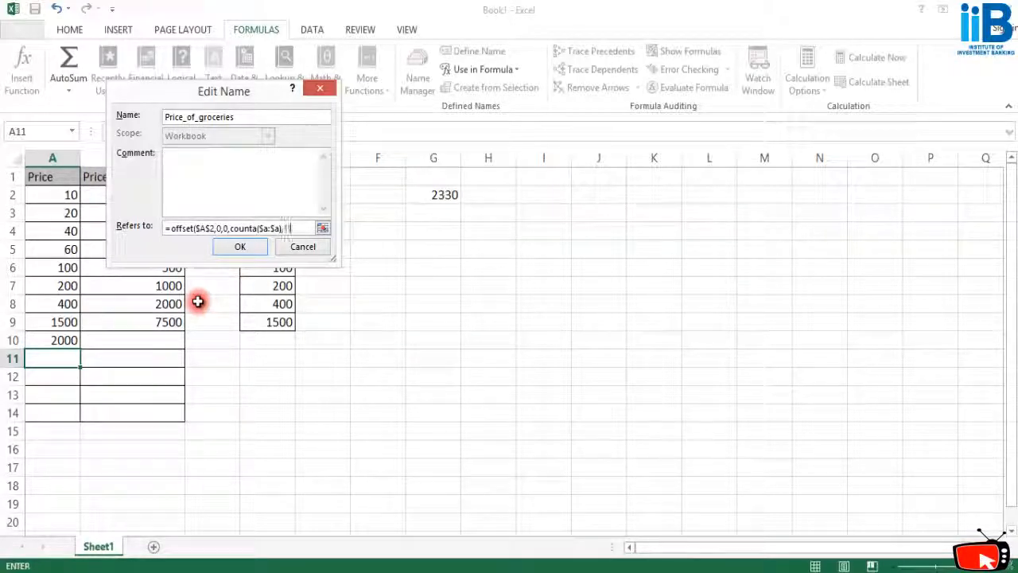
{"action": "left_click", "coordinate": [239, 250]}
{"action": "left_click", "coordinate": [394, 326]}
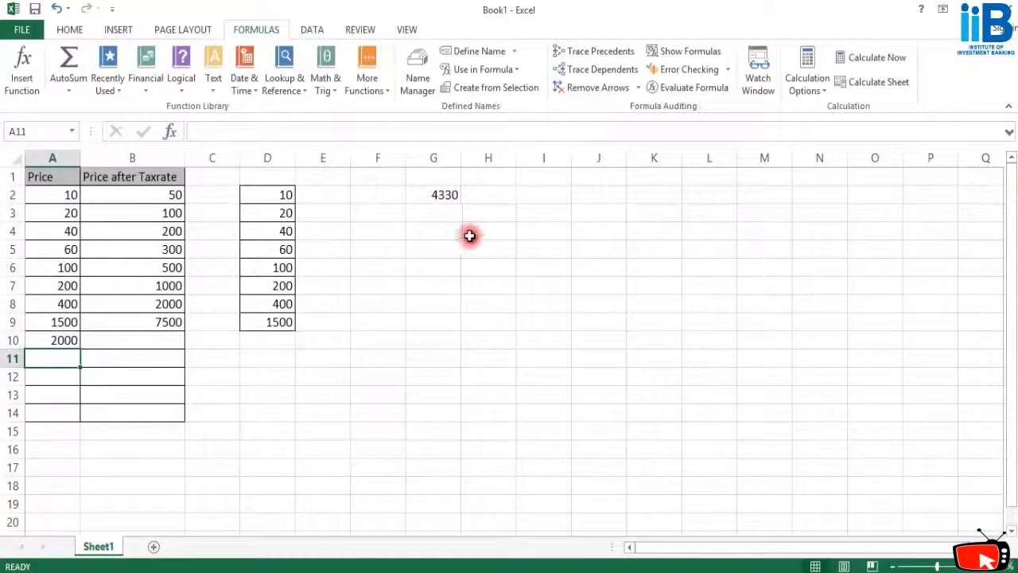
{"action": "left_click", "coordinate": [437, 196]}
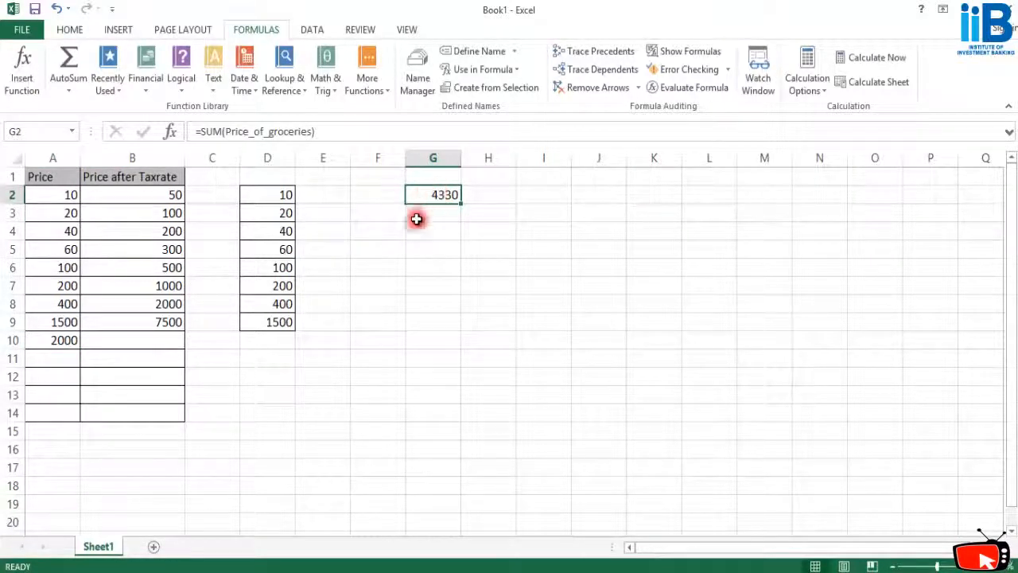
- Replace the price in cell A10 with 14000
{"action": "left_click", "coordinate": [65, 343]}
{"action": "type", "text": "10"}
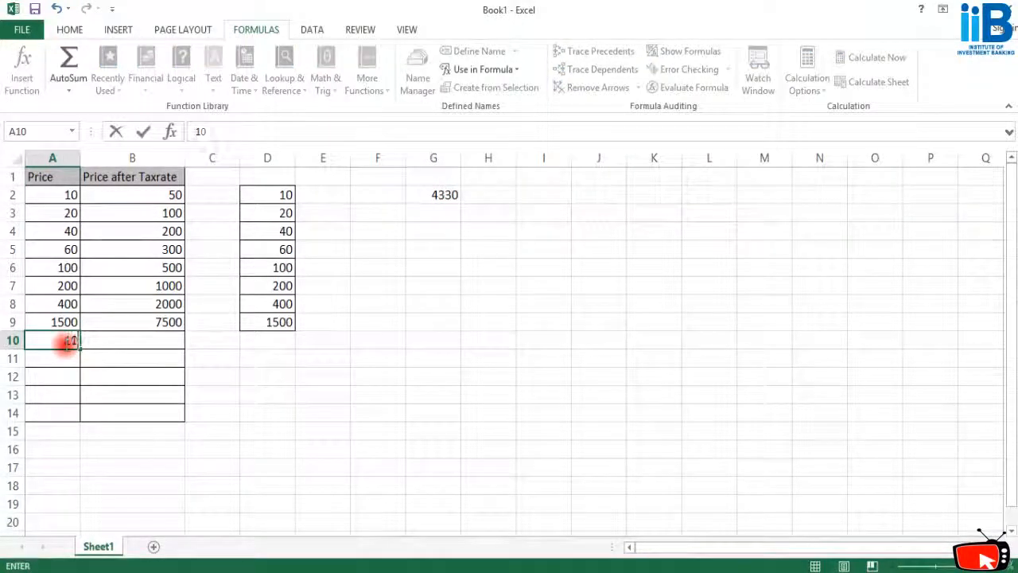
{"action": "key", "text": "BackSpace"}
{"action": "key", "text": "BackSpace"}
{"action": "type", "text": "14000"}
{"action": "key", "text": "Return"}
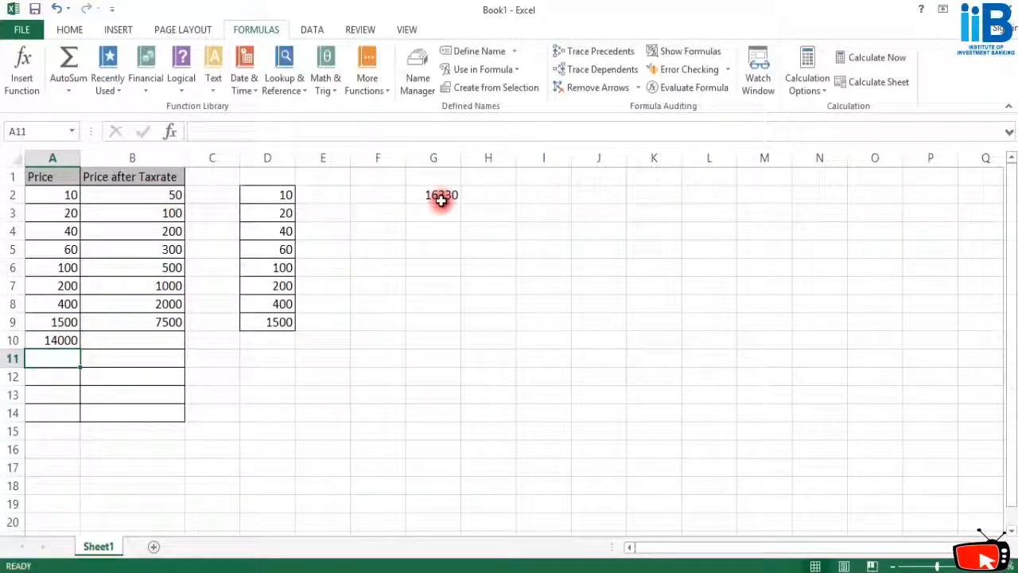
{"action": "left_click", "coordinate": [441, 288]}
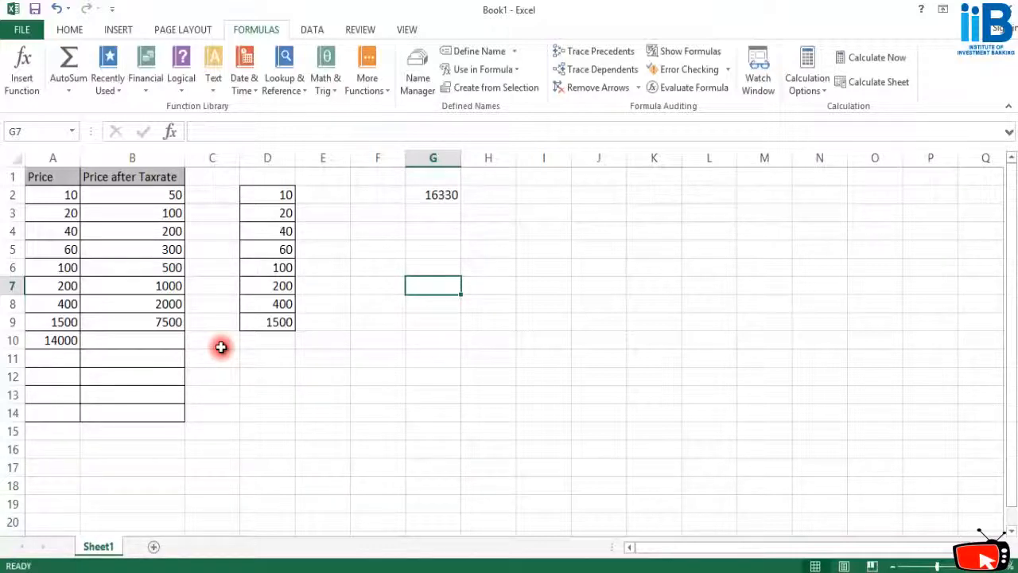
{"action": "left_click", "coordinate": [573, 377]}
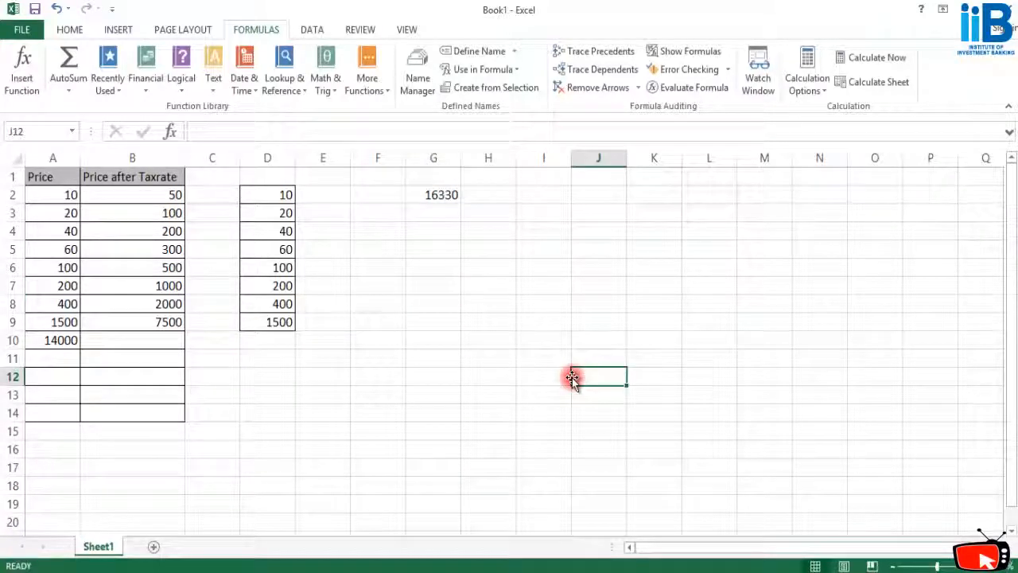
{"action": "left_click", "coordinate": [496, 358]}
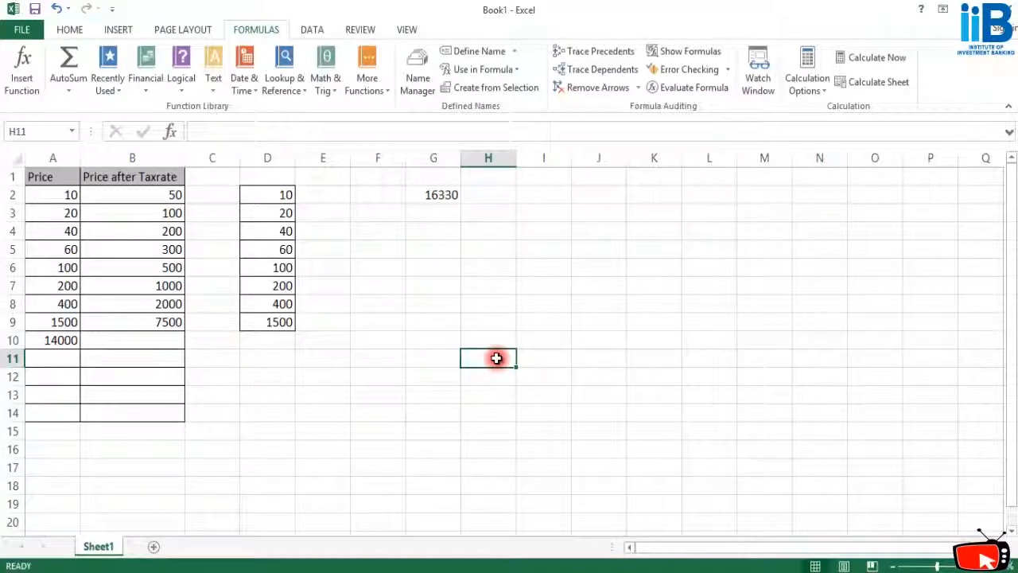